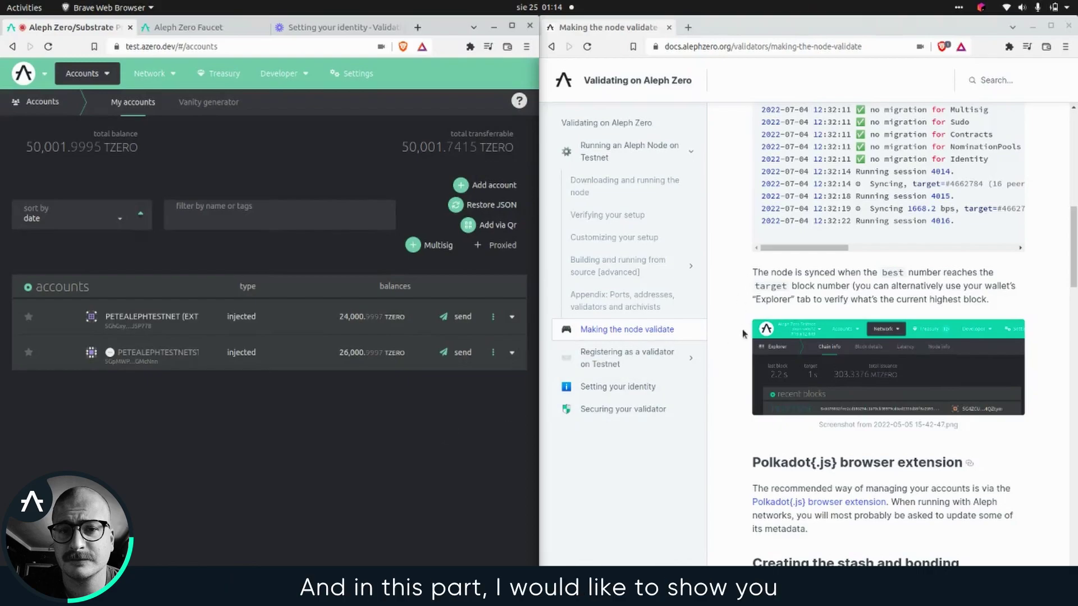
Scroll up and down through the docs page to review the validator guide.
scroll(744, 332, "up", 5)
scroll(742, 334, "up", 5)
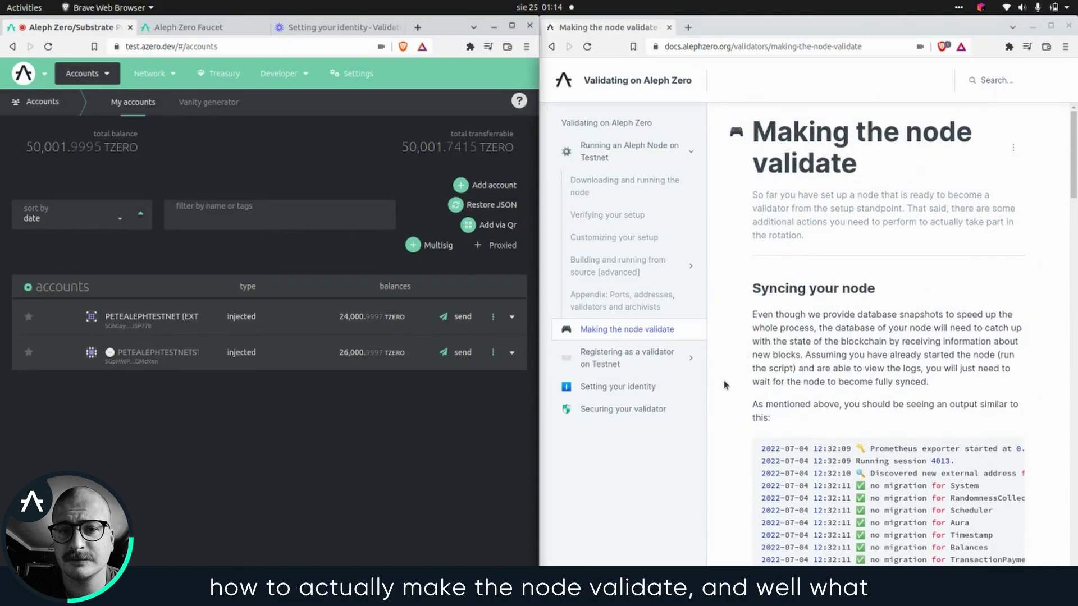
scroll(724, 386, "down", 10)
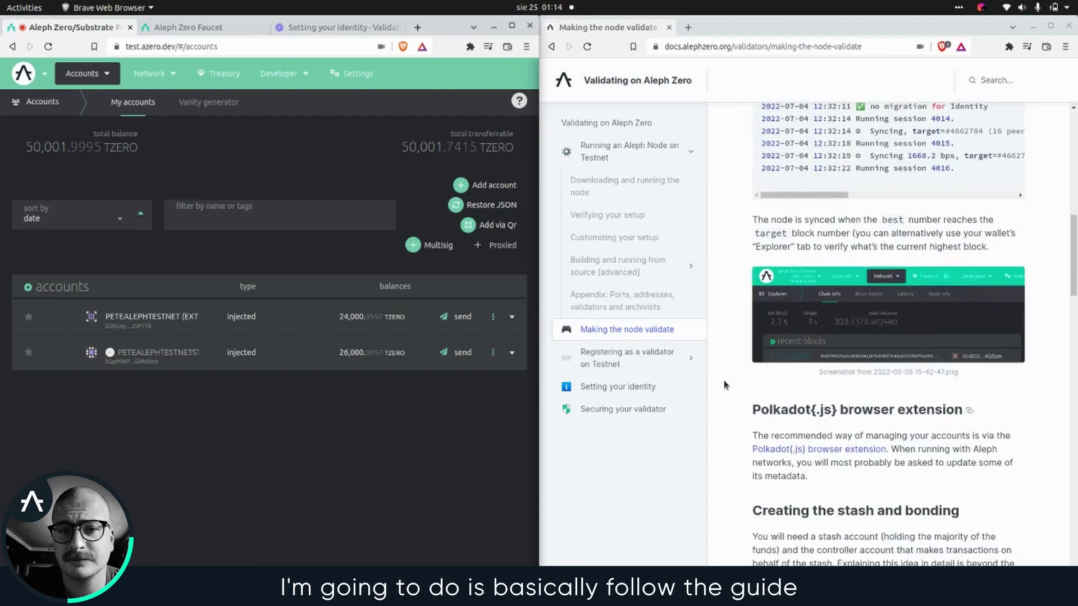
scroll(724, 385, "down", 3)
scroll(762, 395, "down", 4)
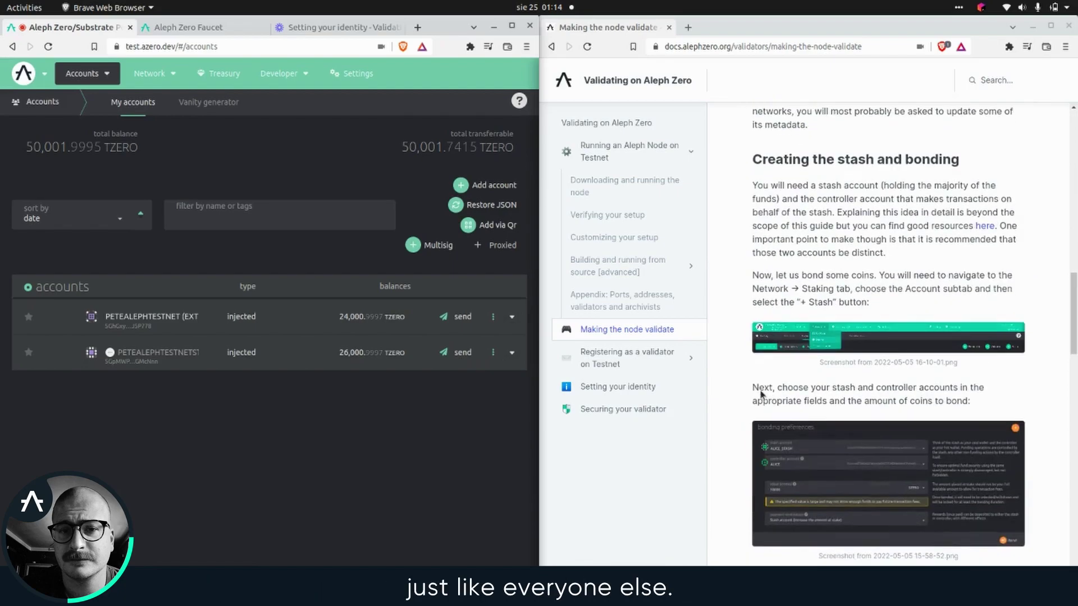
scroll(752, 307, "up", 12)
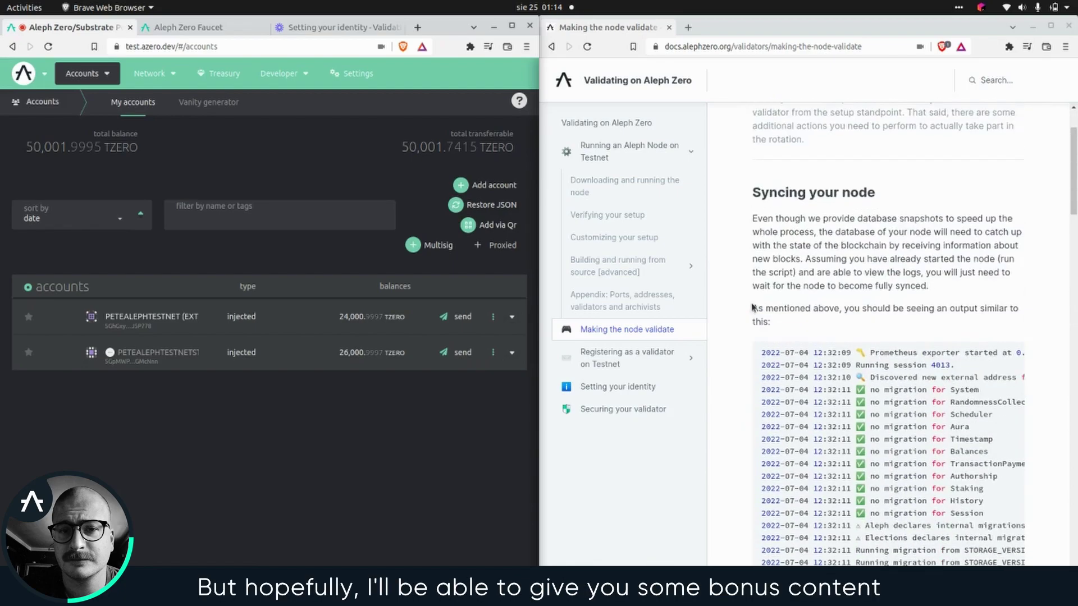
scroll(752, 308, "up", 2)
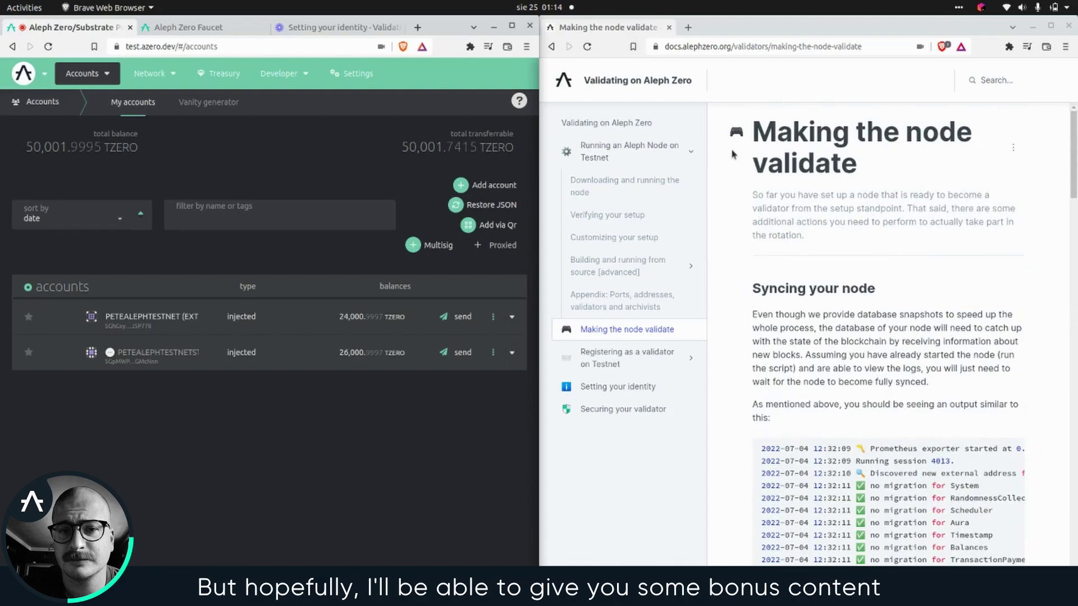
scroll(734, 317, "down", 3)
scroll(734, 317, "down", 10)
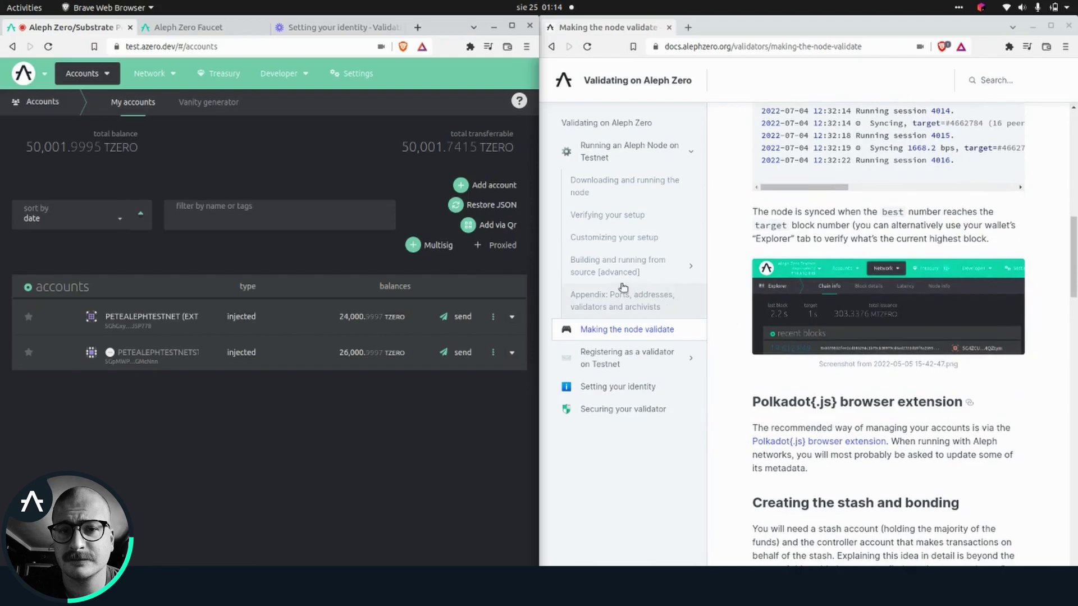
scroll(742, 269, "up", 3)
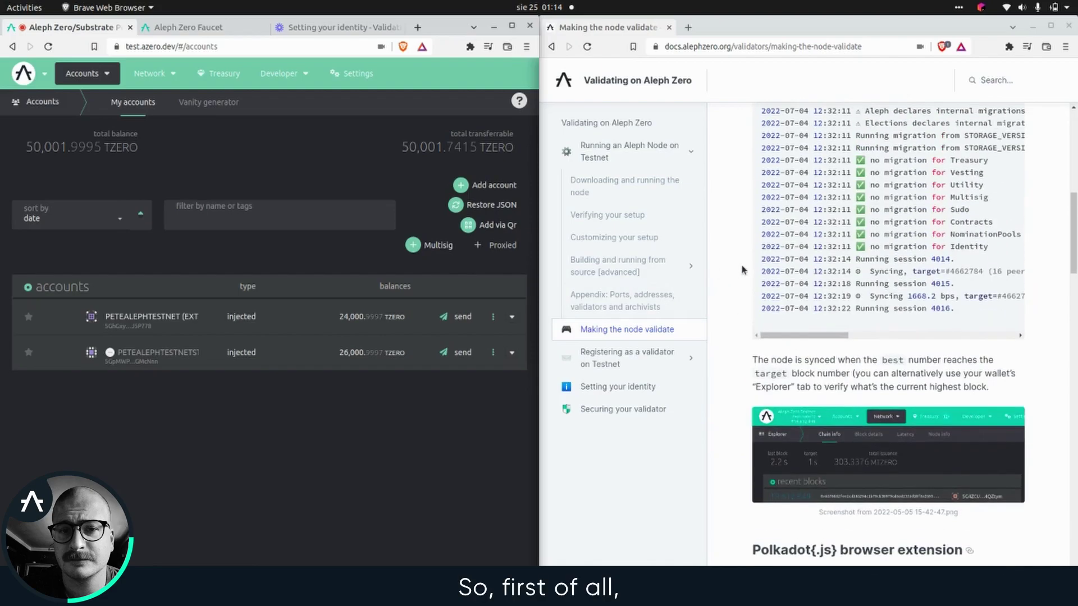
scroll(741, 269, "up", 10)
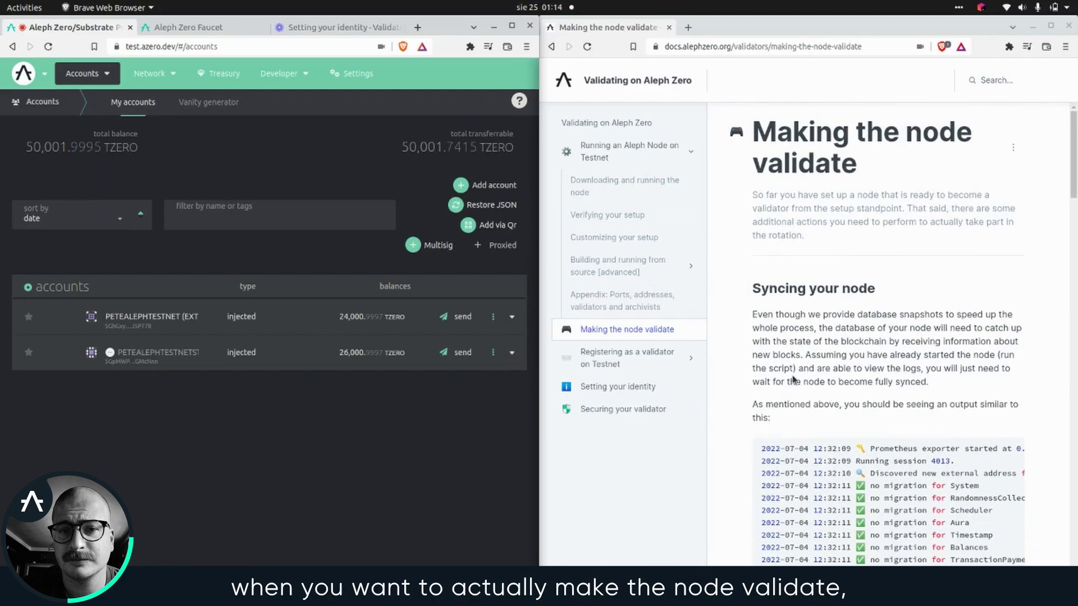
scroll(793, 378, "down", 6)
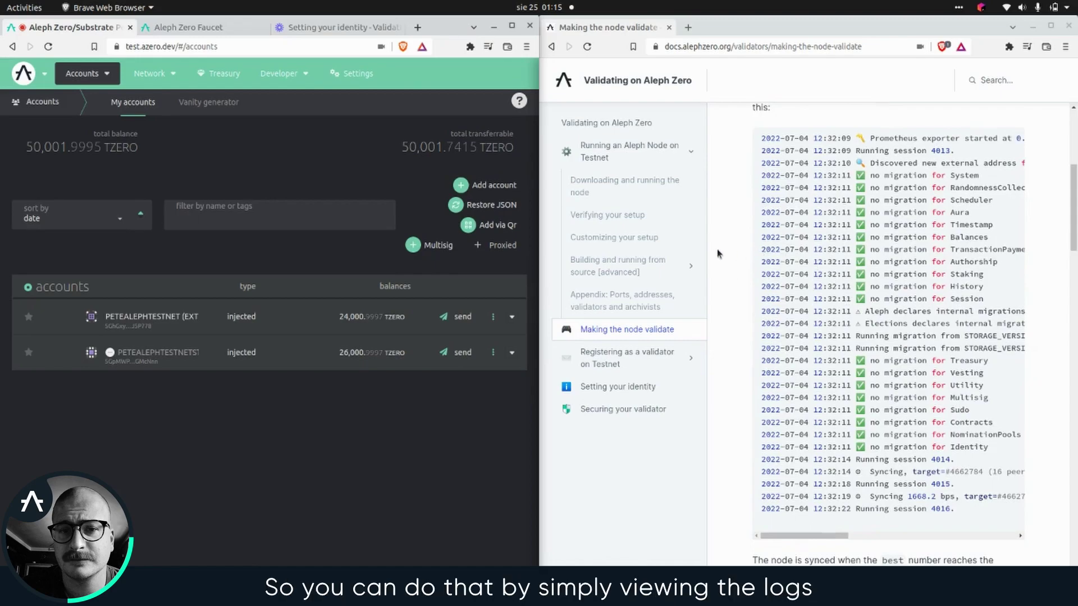
Check the node logs window, then back in the docs select the TZERO balance unit.
key("alt+Tab")
key("alt+Tab")
key("alt+Tab")
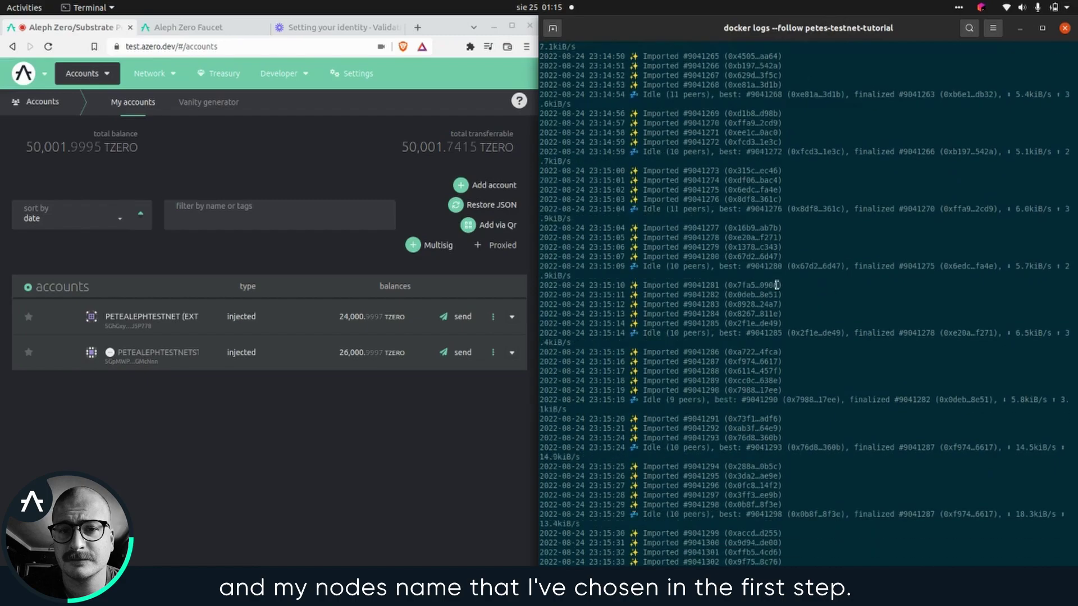
key("super")
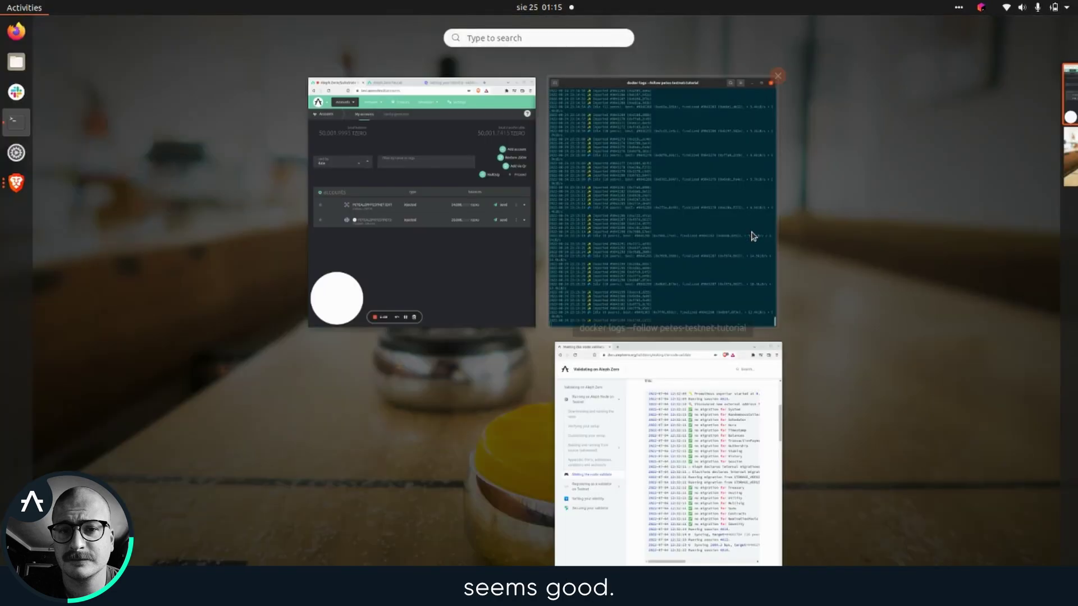
left_click(665, 396)
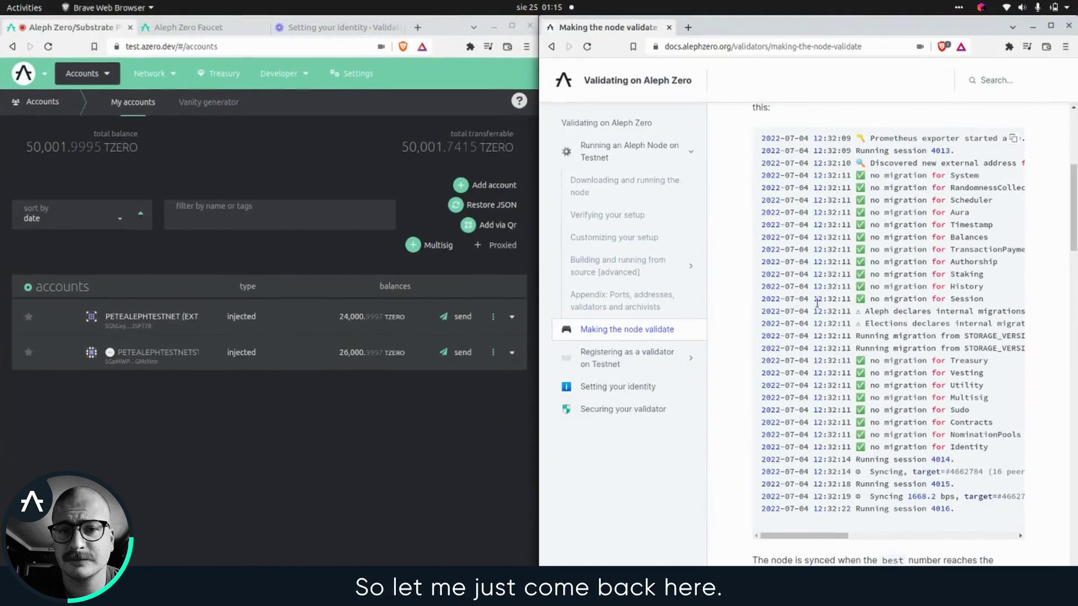
scroll(835, 316, "down", 3)
scroll(835, 316, "down", 5)
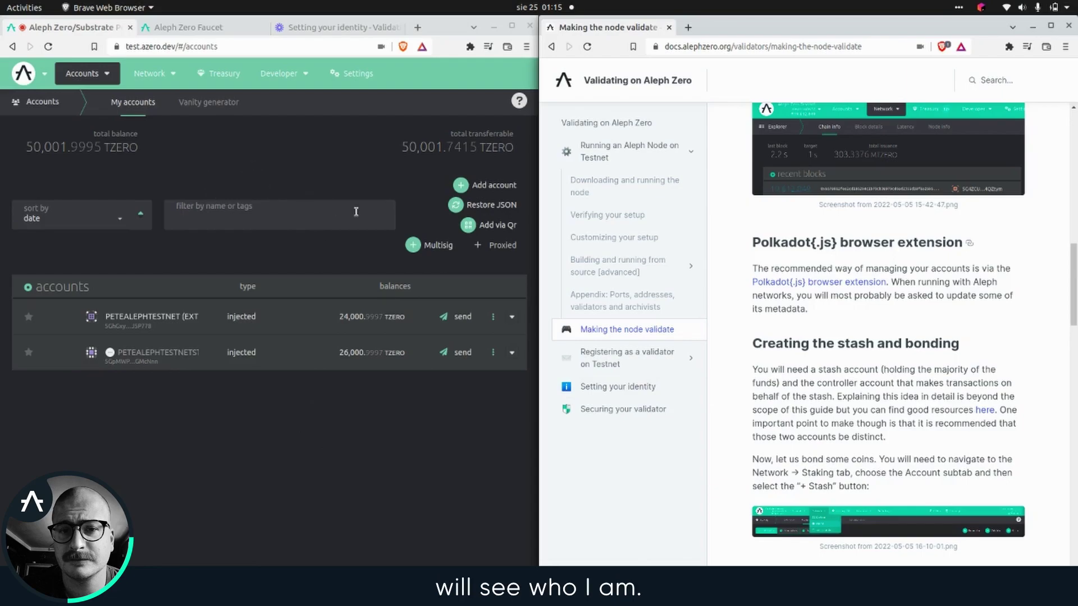
scroll(773, 300, "down", 3)
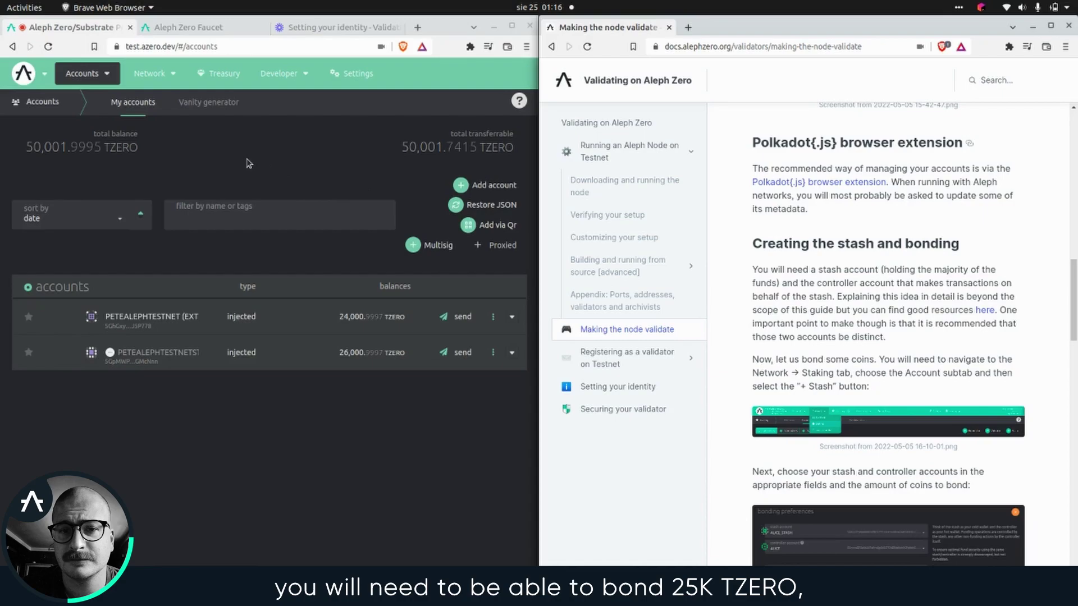
double_click(386, 317)
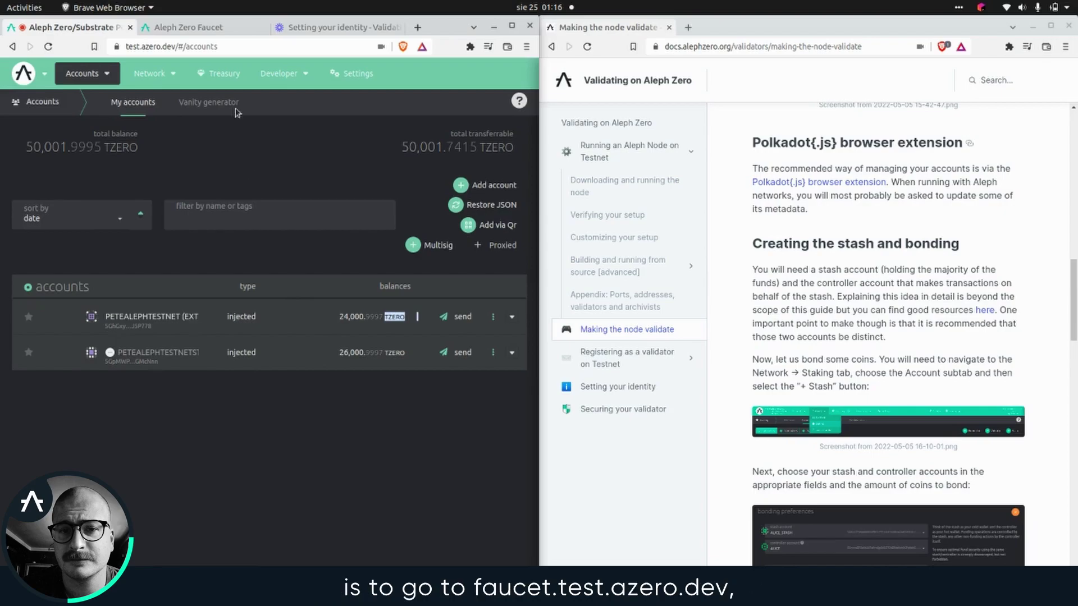
Visit the Aleph Zero Faucet address field, then copy the stash account's address in the portal.
left_click(190, 31)
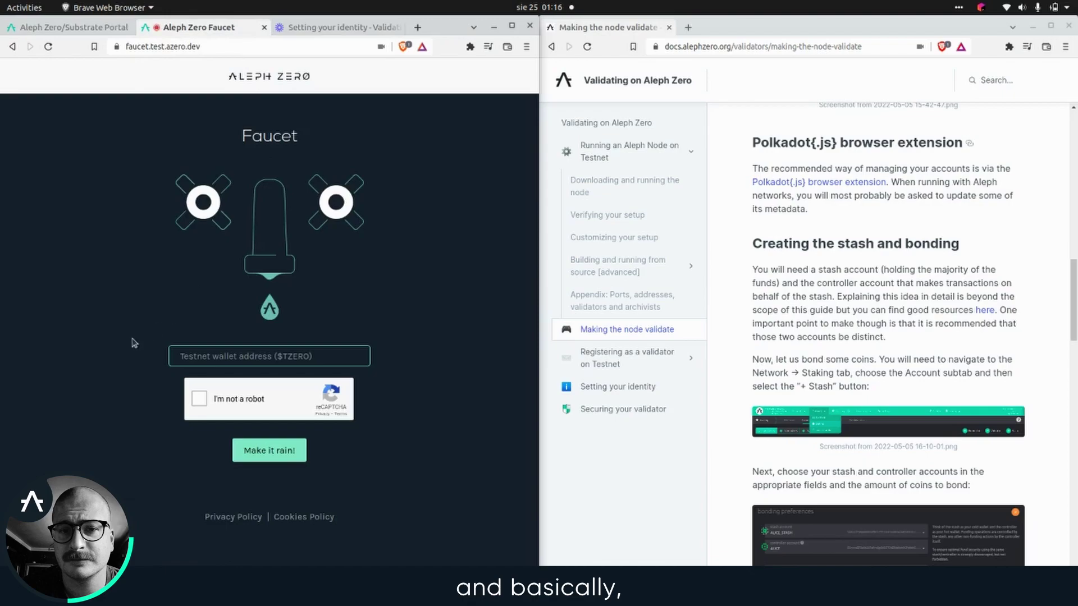
left_click(229, 354)
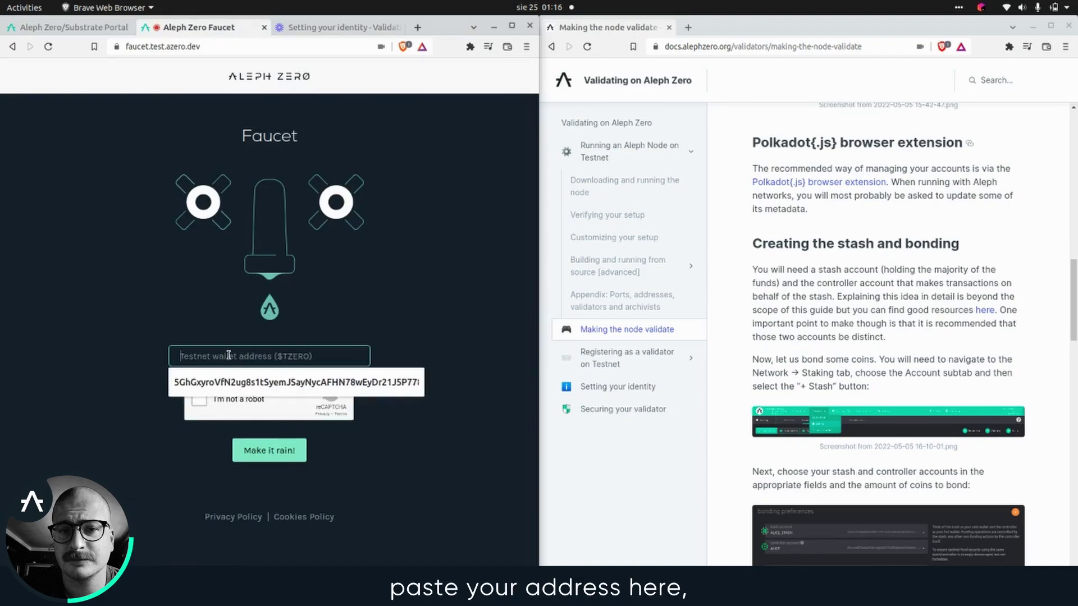
left_click(150, 323)
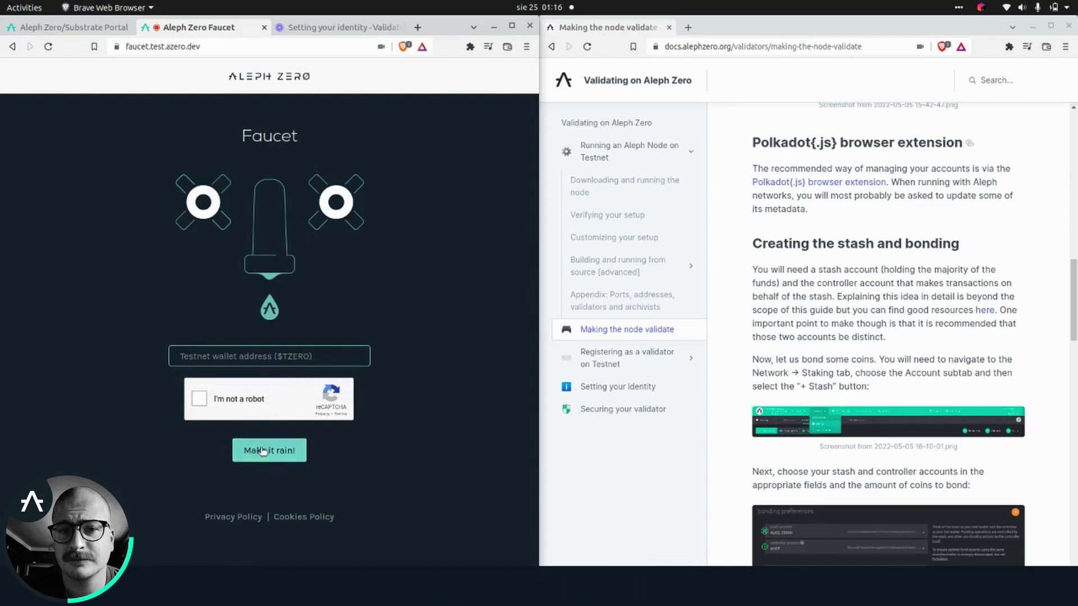
left_click(74, 30)
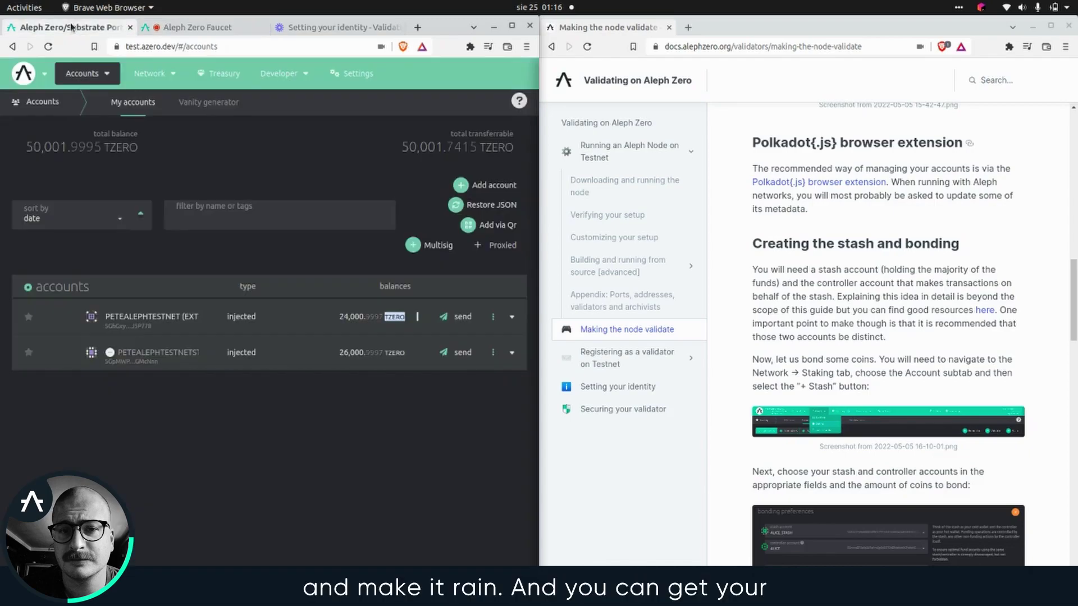
left_click(155, 352)
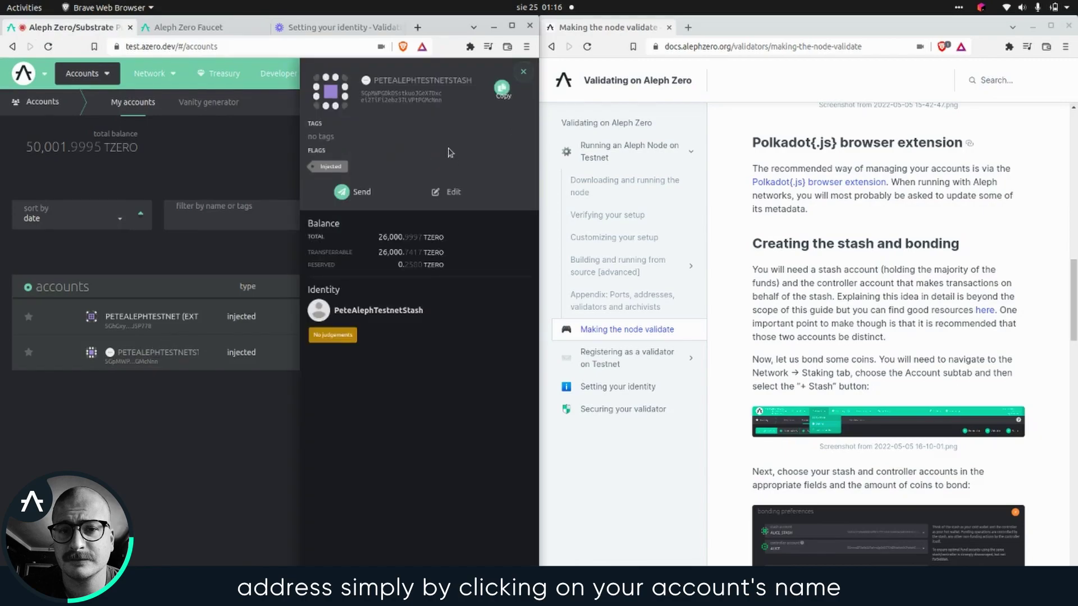
left_click(501, 94)
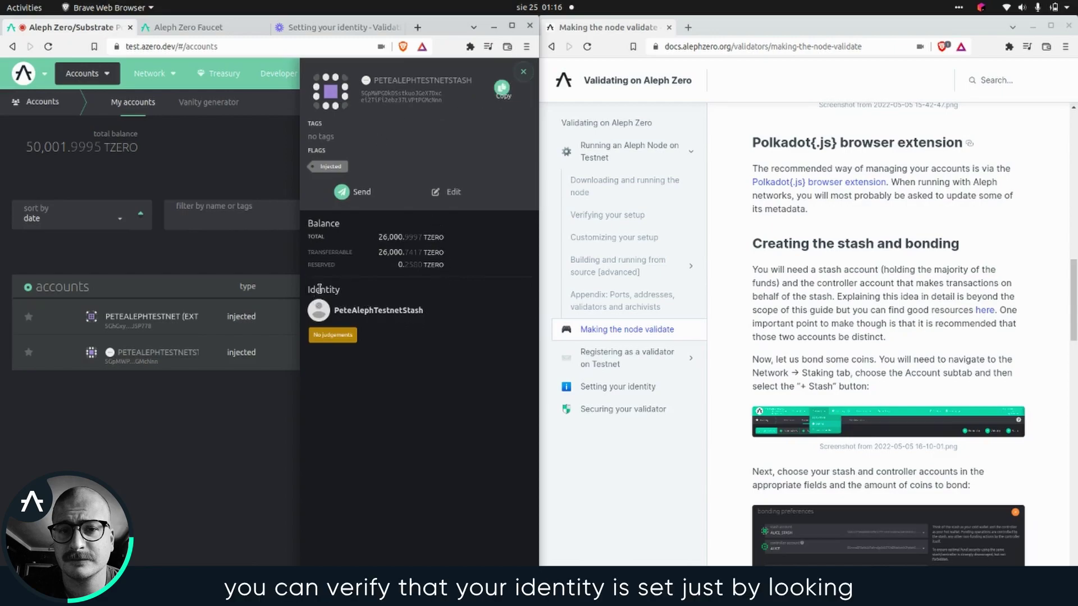
left_click(524, 75)
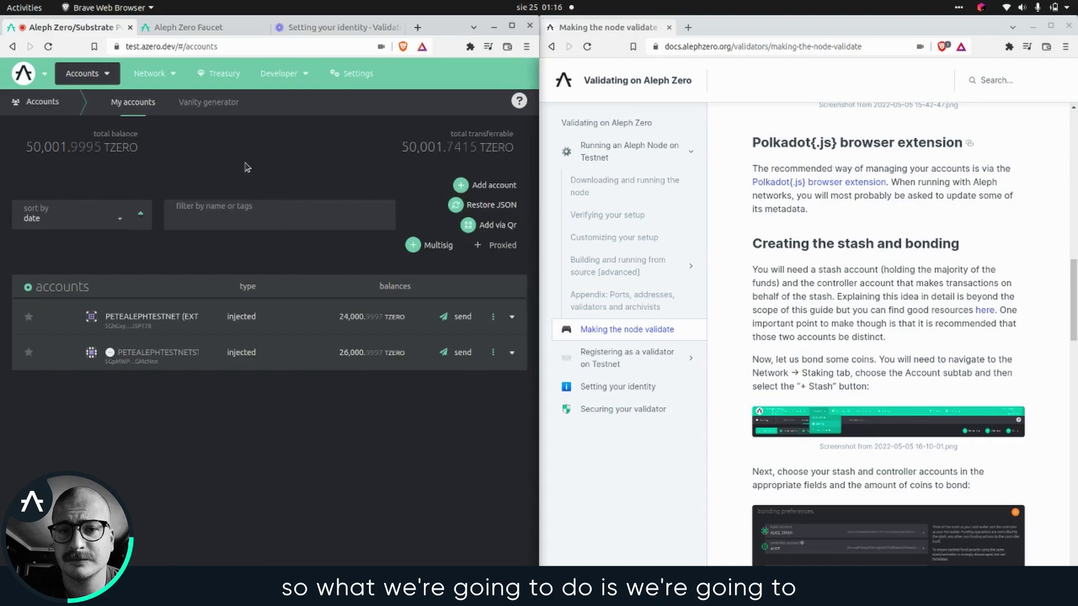
Go to Network > Staking > Accounts and start adding a new stash.
mouse_move(153, 75)
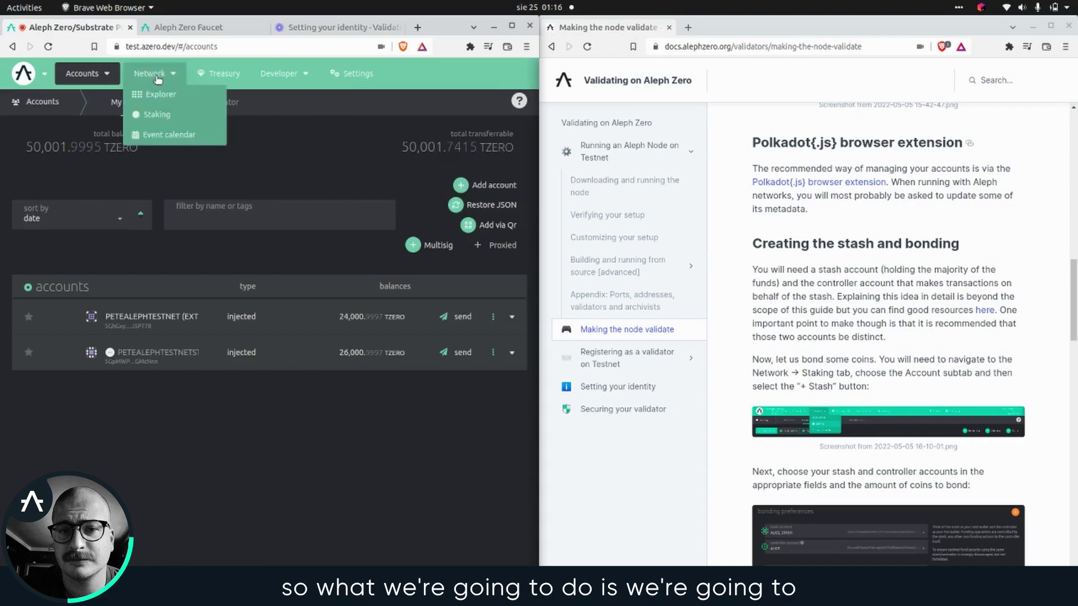
left_click(157, 115)
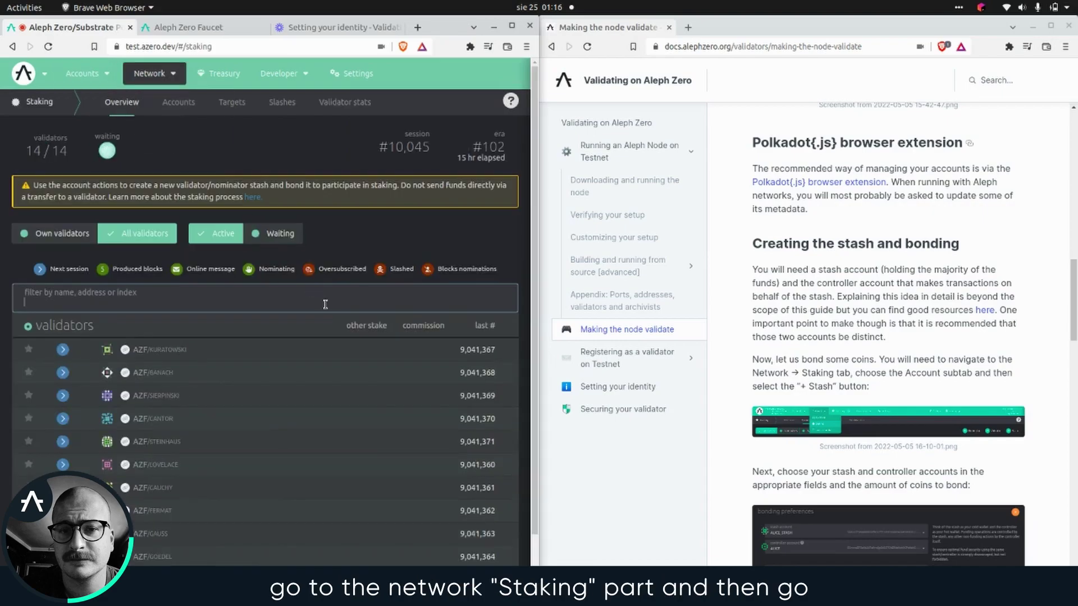
scroll(326, 304, "down", 1)
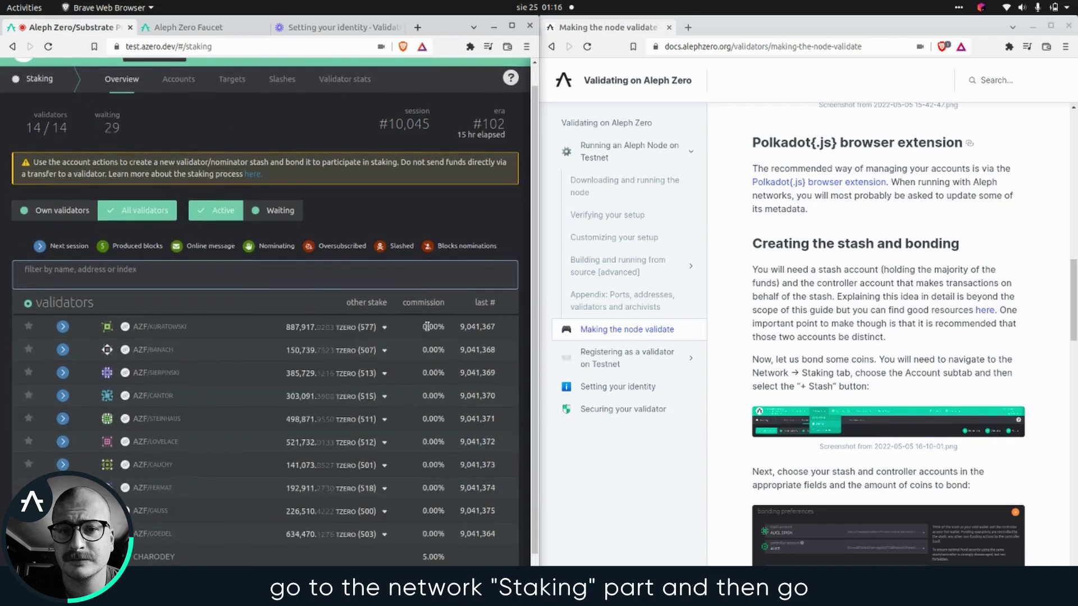
left_click(180, 83)
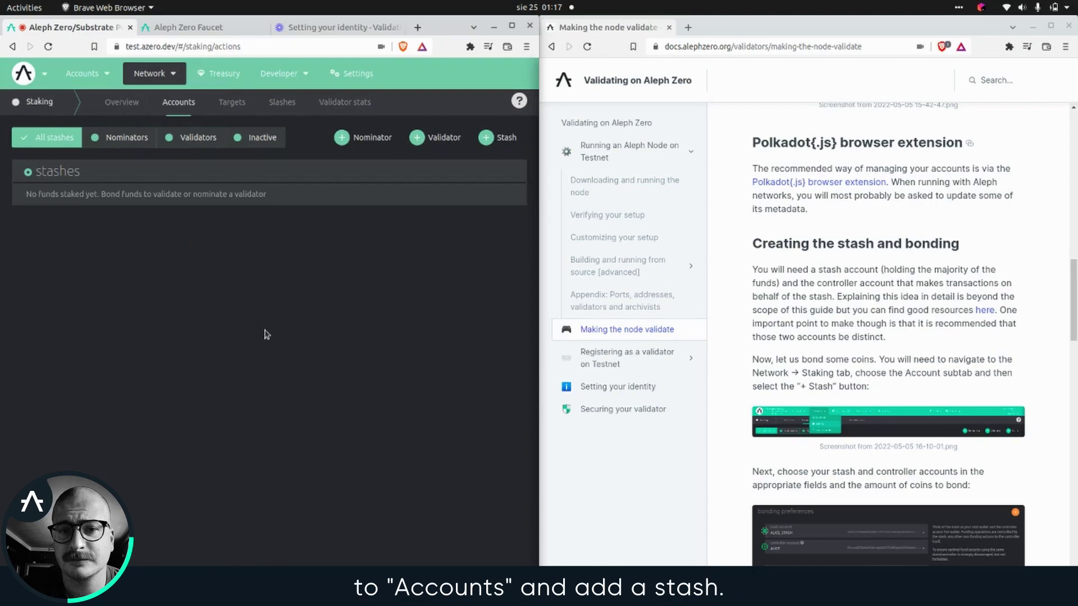
left_click(501, 144)
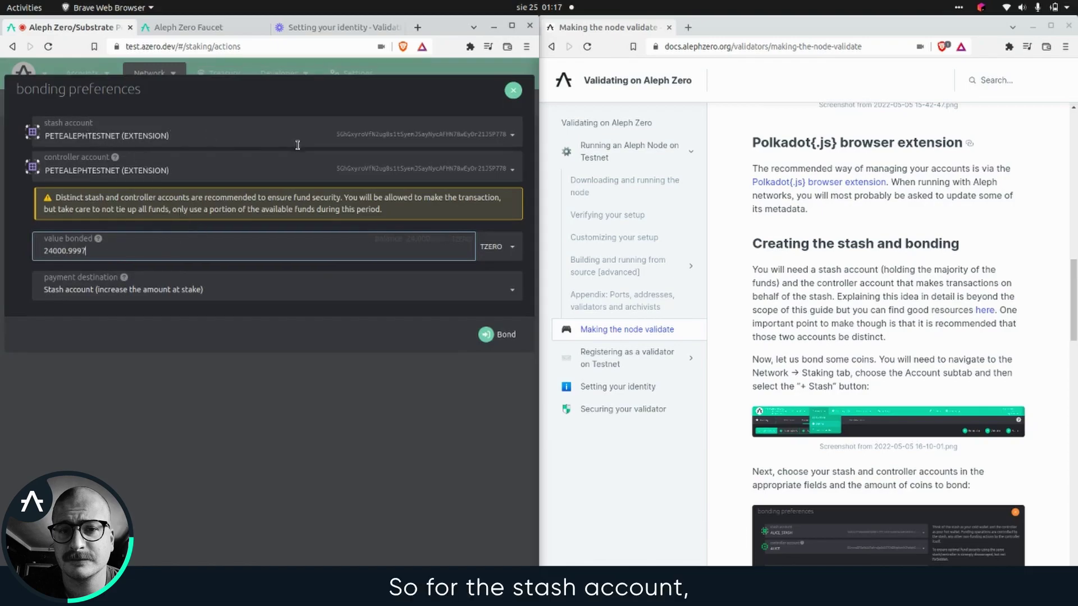
Choose the stash account, correct the bonded value to 25000.7417 TZERO, and submit Bond.
left_click(200, 140)
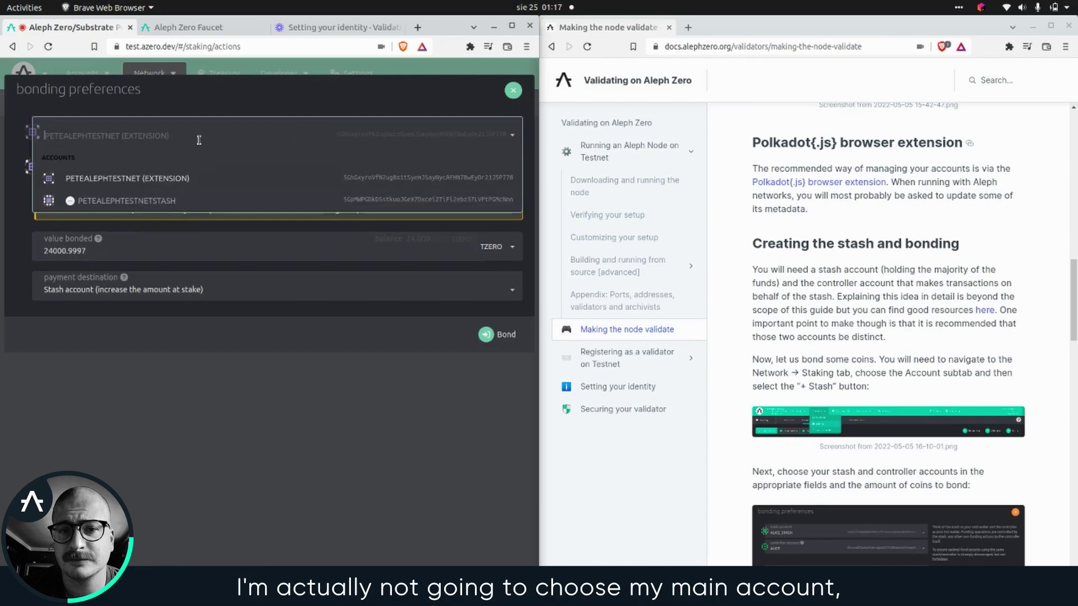
left_click(163, 201)
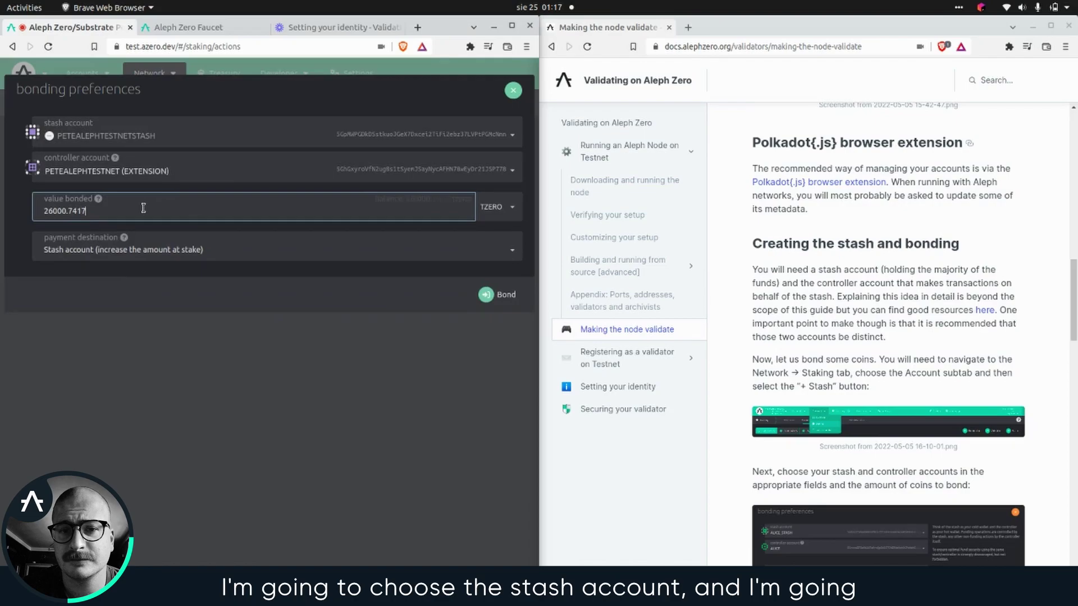
key("shift+Left")
key("shift+Left")
key("shift+Left")
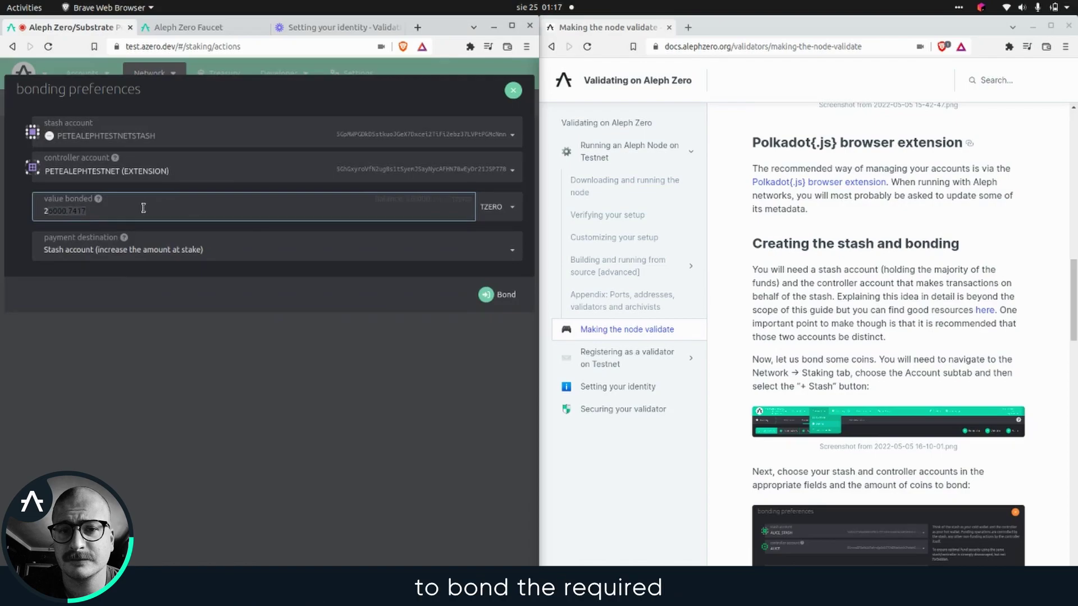
key("Right")
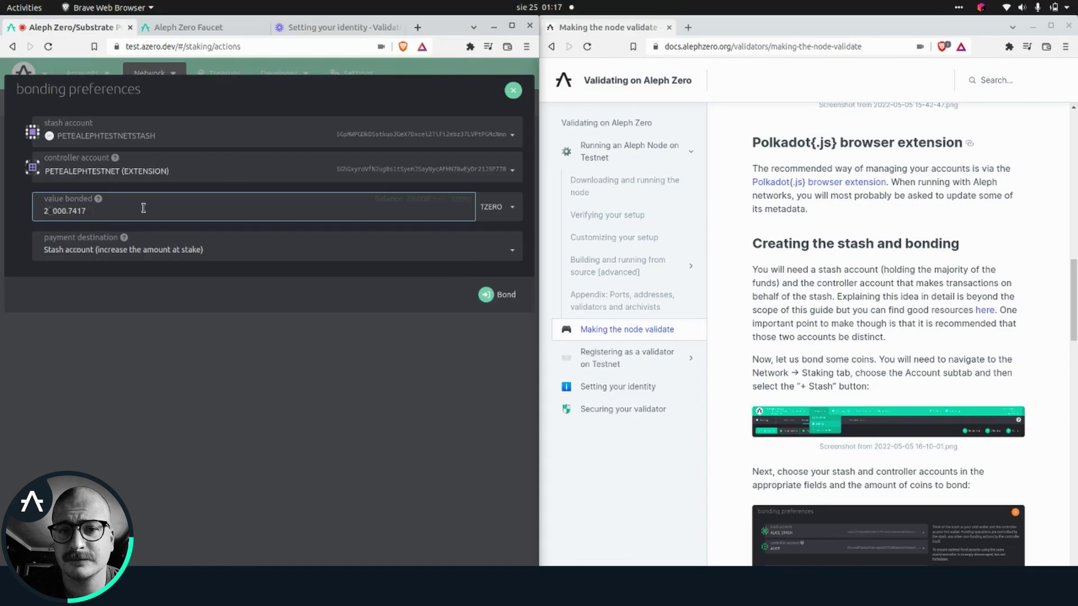
type("5")
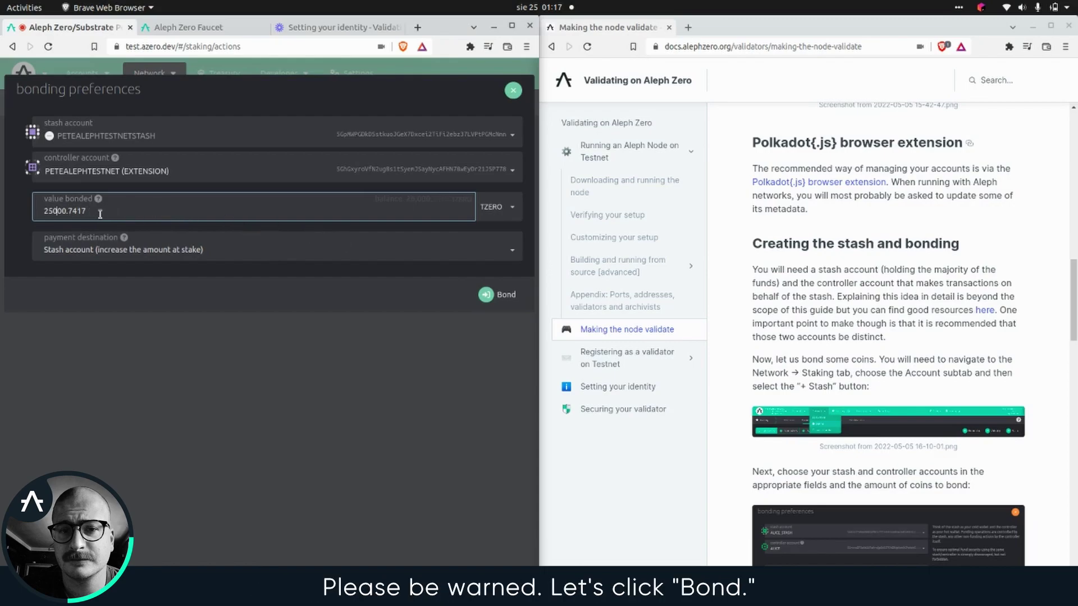
left_click(498, 295)
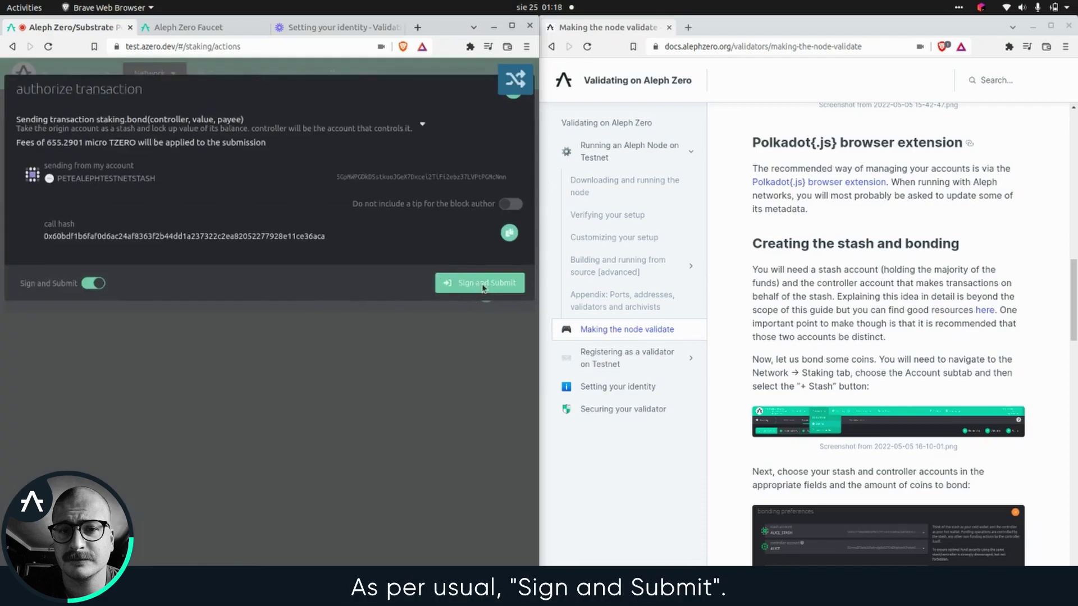
Sign the bond transaction with the account password, remembering it for 15 minutes.
left_click(483, 286)
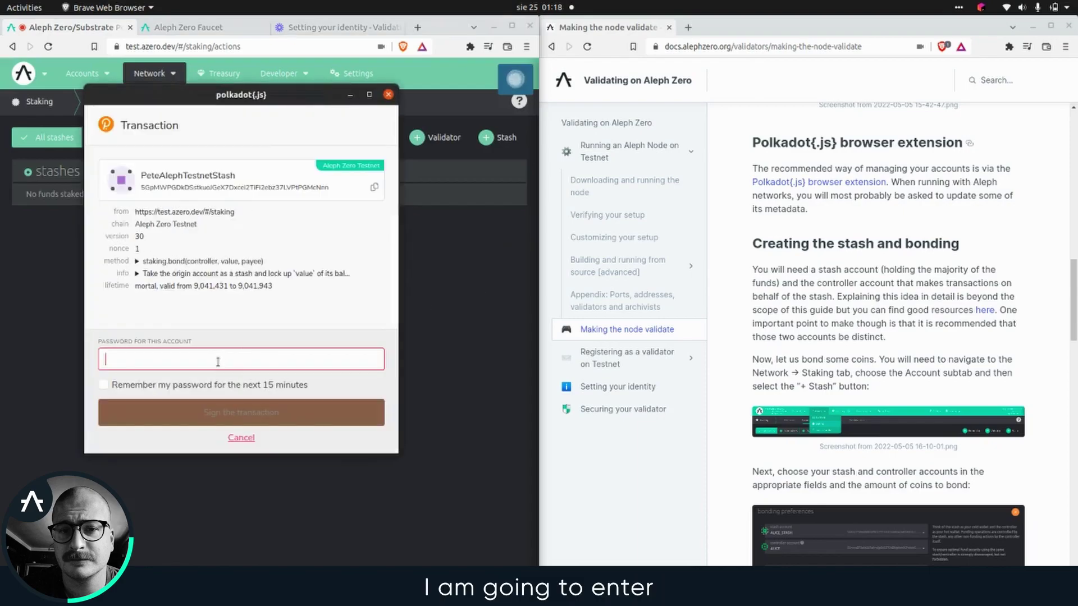
type("******")
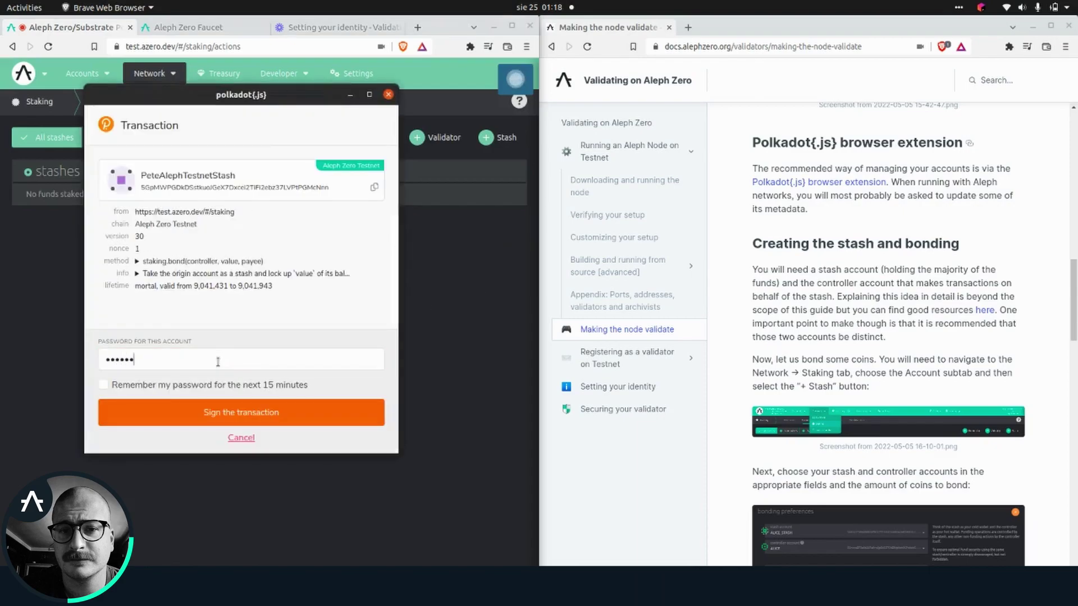
type("**********")
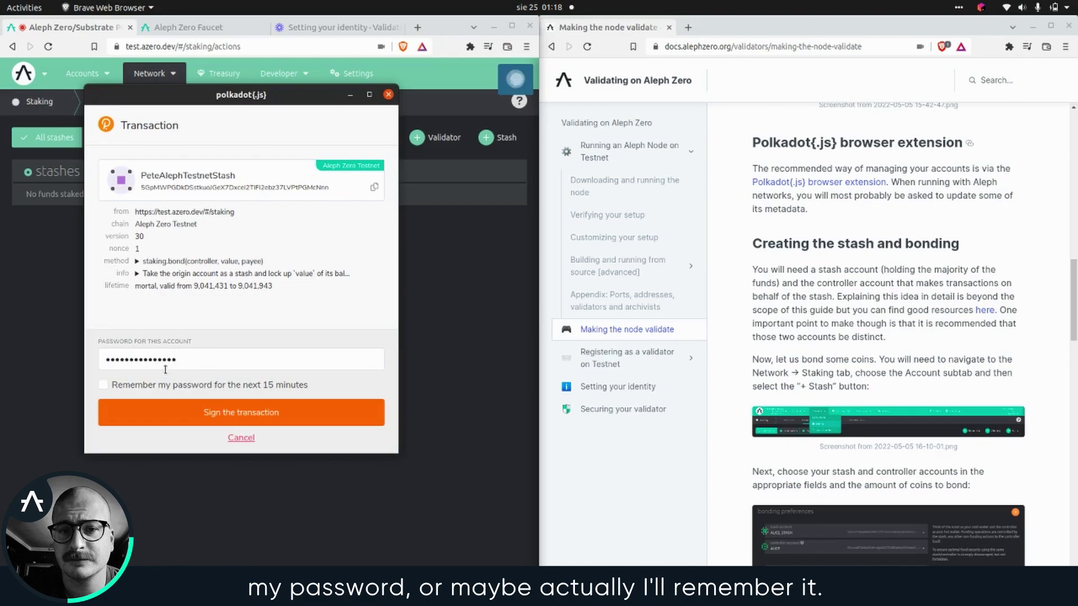
left_click(103, 385)
left_click(214, 406)
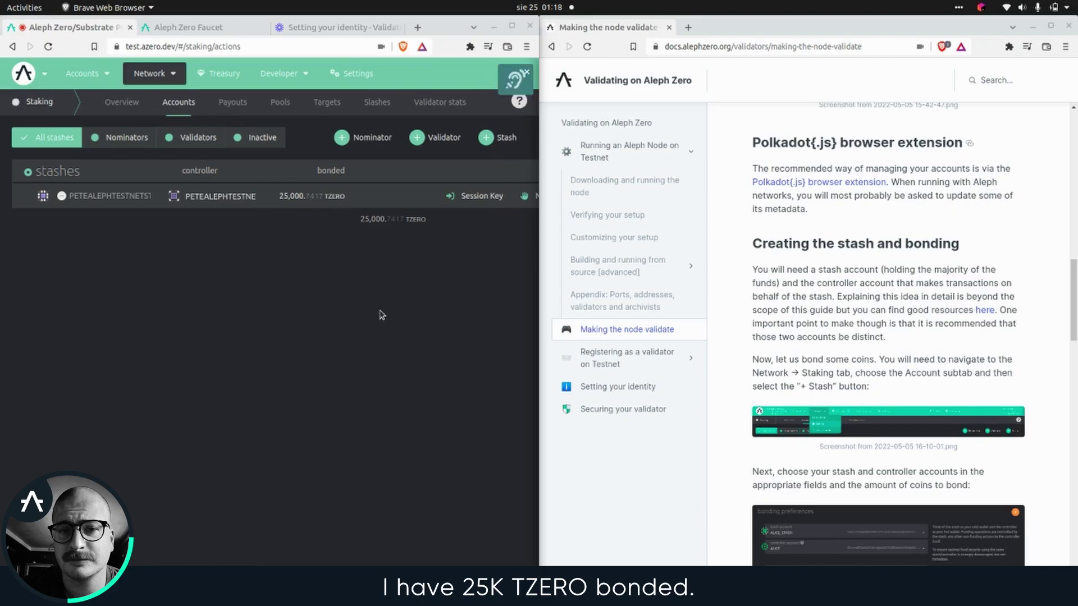
Scroll the docs down to the Generate session keys section's Using wallet steps.
scroll(840, 371, "down", 6)
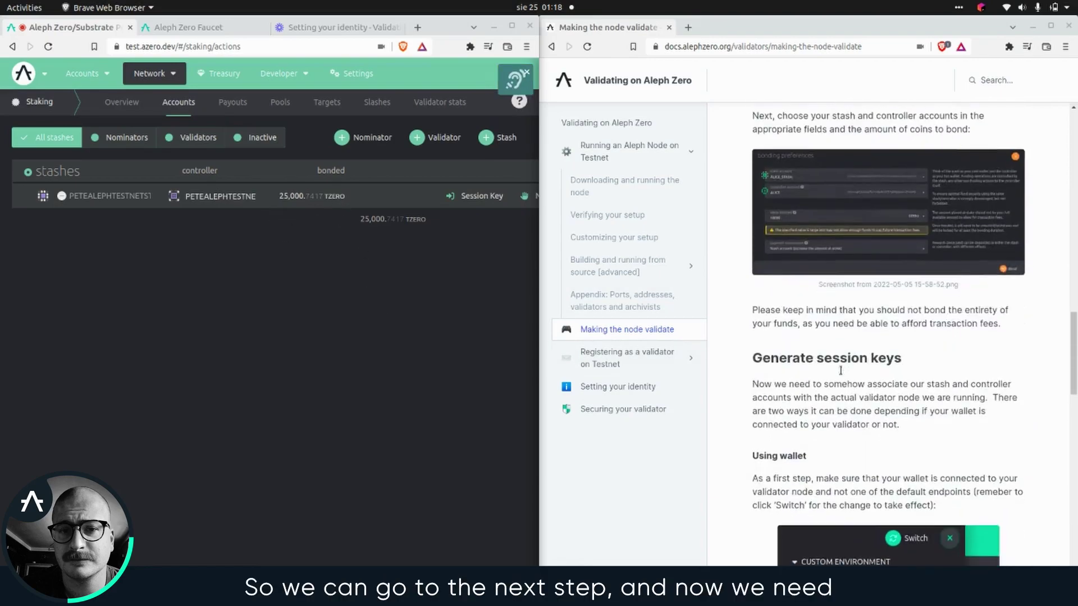
scroll(841, 371, "down", 5)
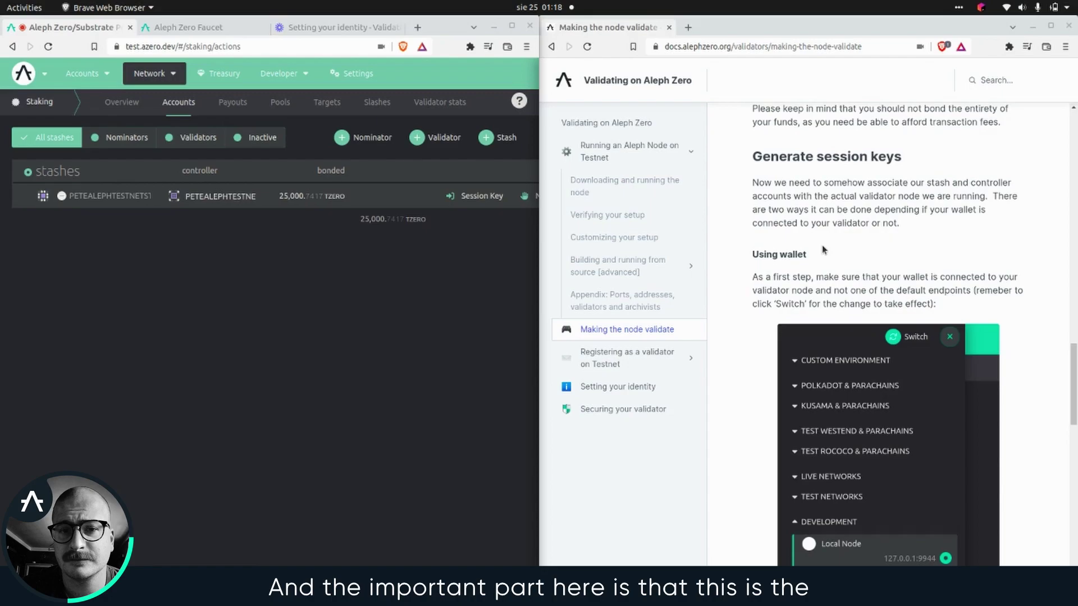
scroll(853, 312, "down", 3)
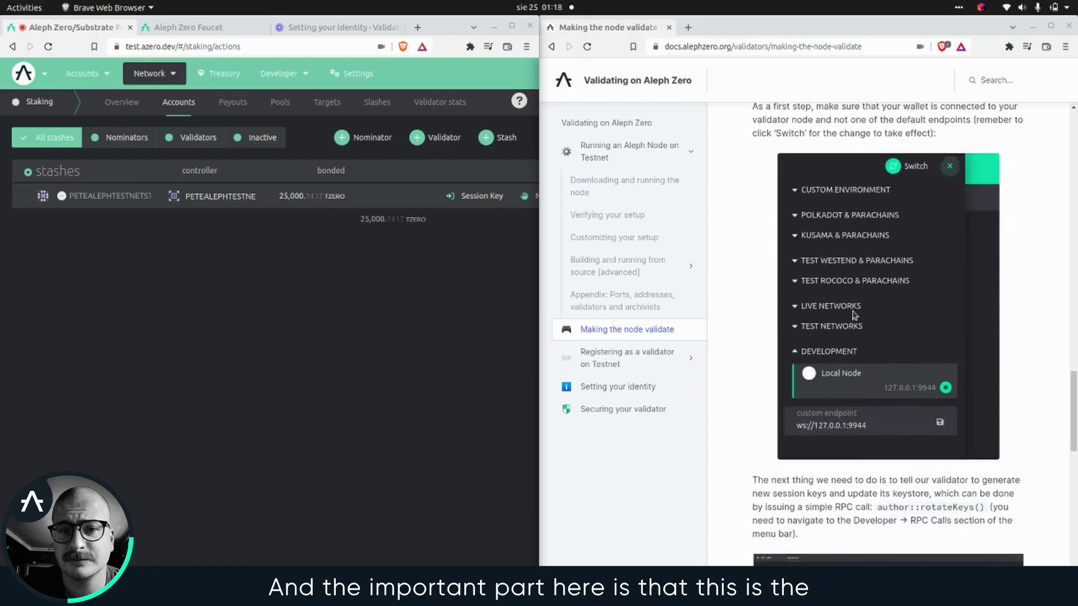
scroll(819, 275, "up", 3)
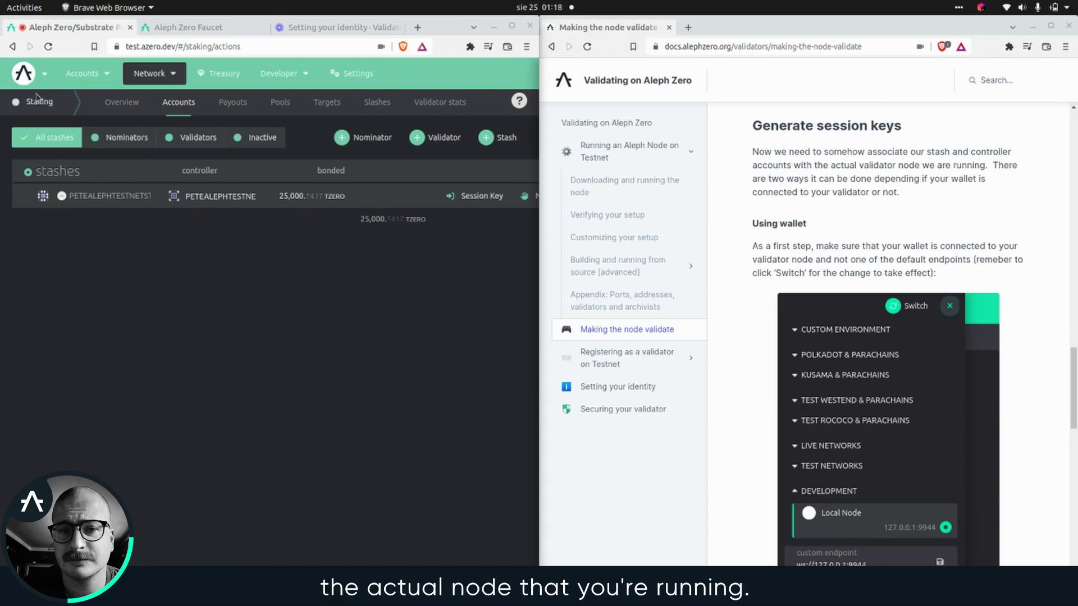
Switch the network to DEVELOPMENT > Local Node (127.0.0.1:9944) and verify the connection.
left_click(43, 75)
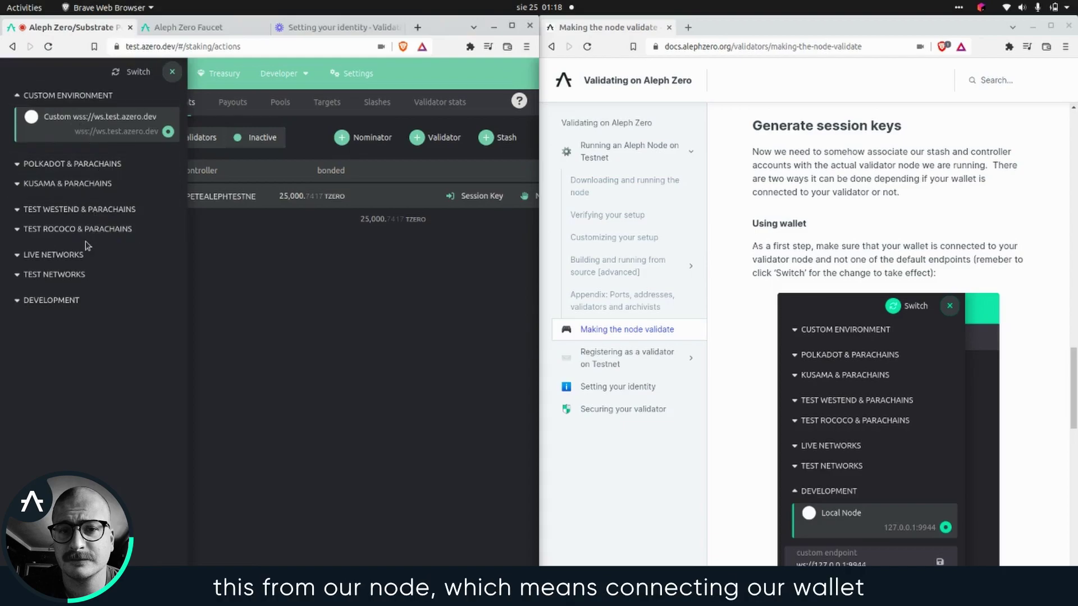
left_click(70, 303)
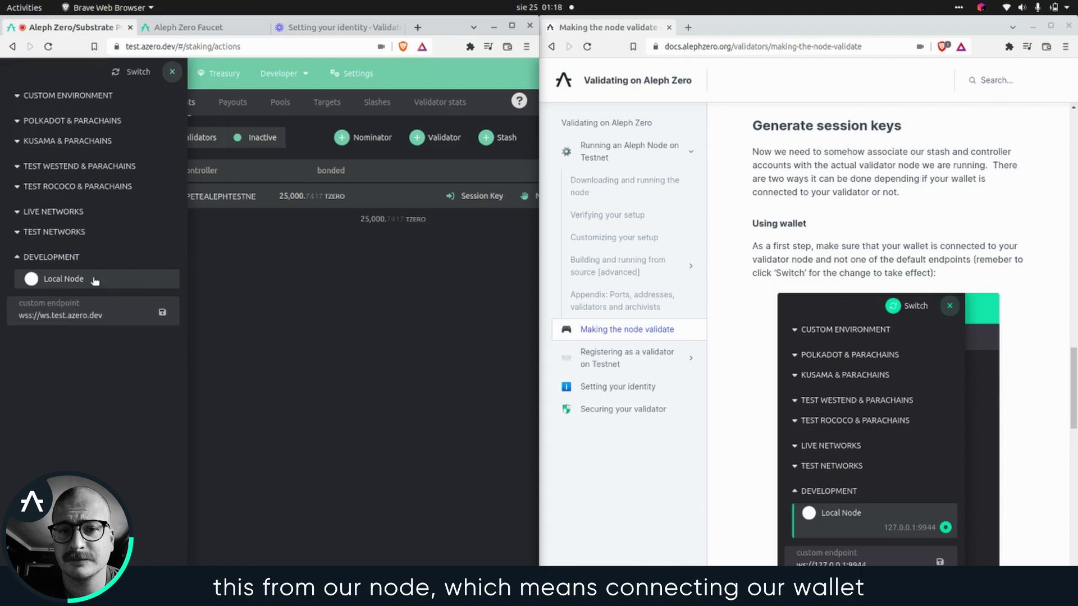
left_click(94, 280)
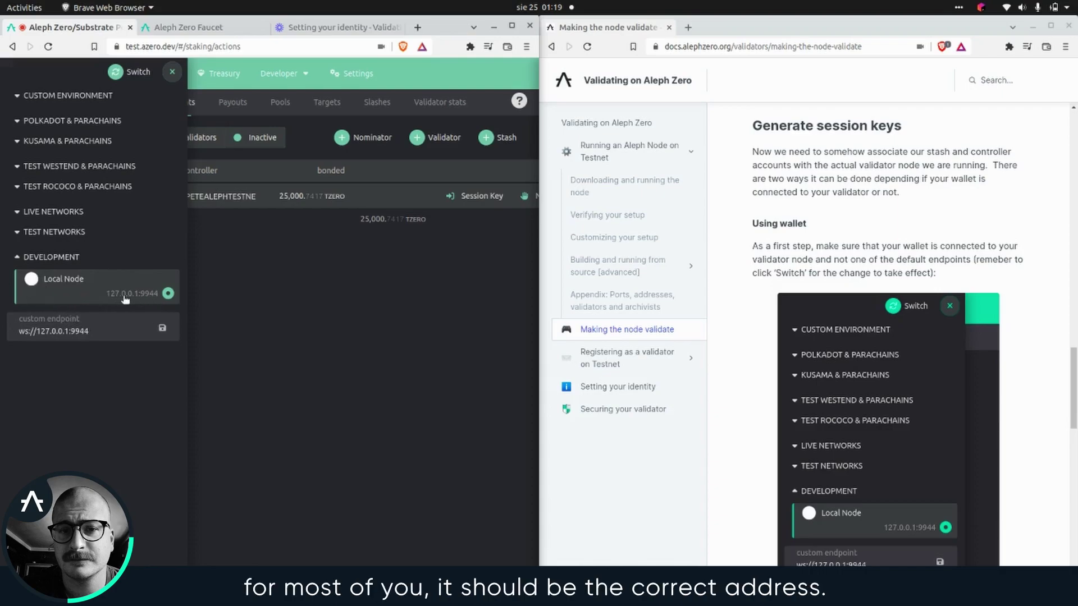
left_click(129, 74)
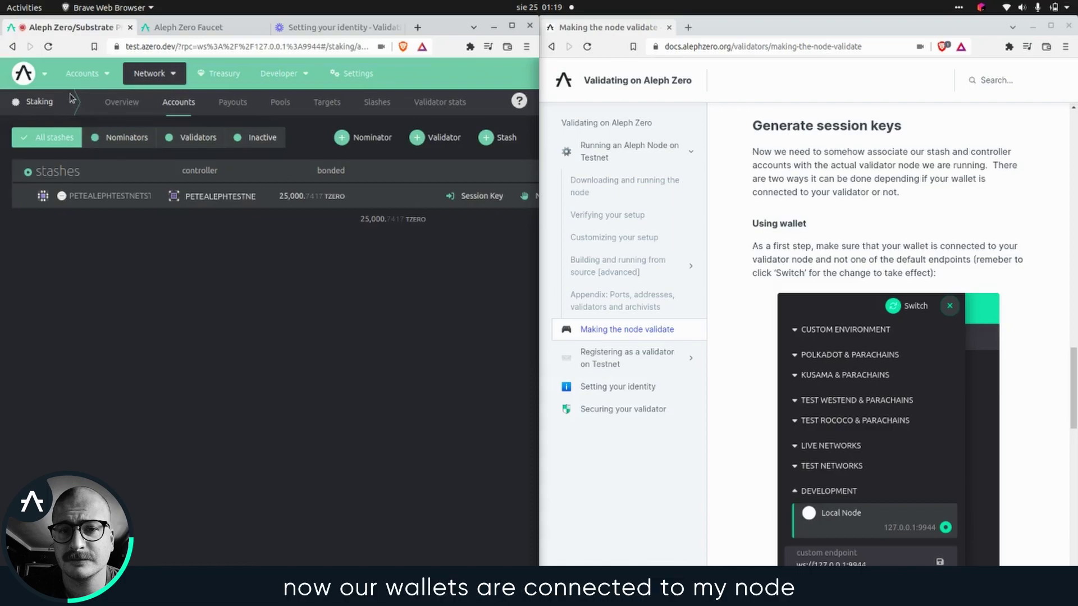
left_click(43, 77)
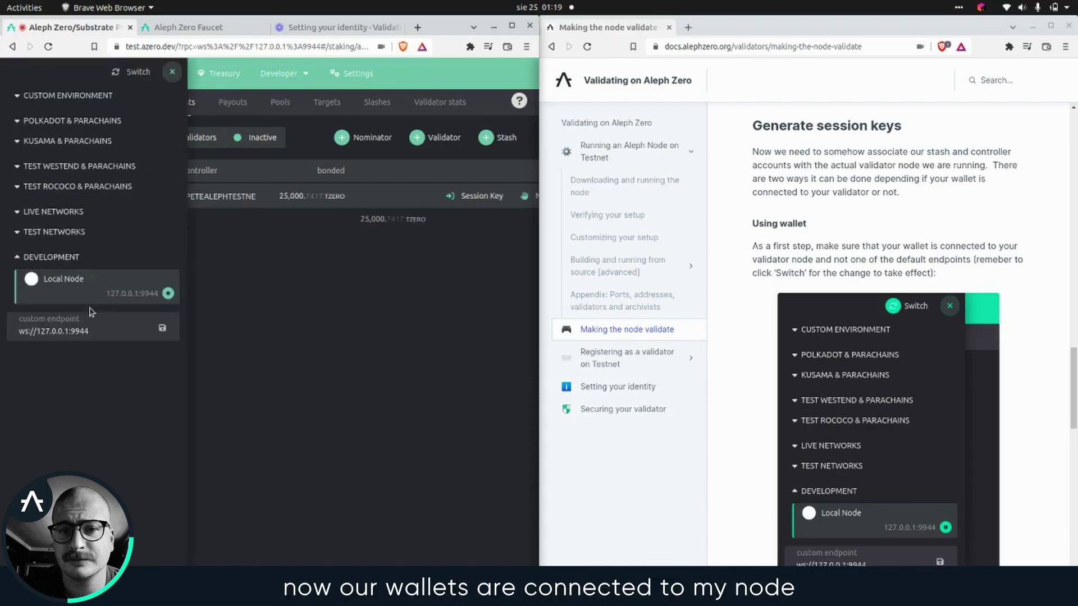
left_click(171, 72)
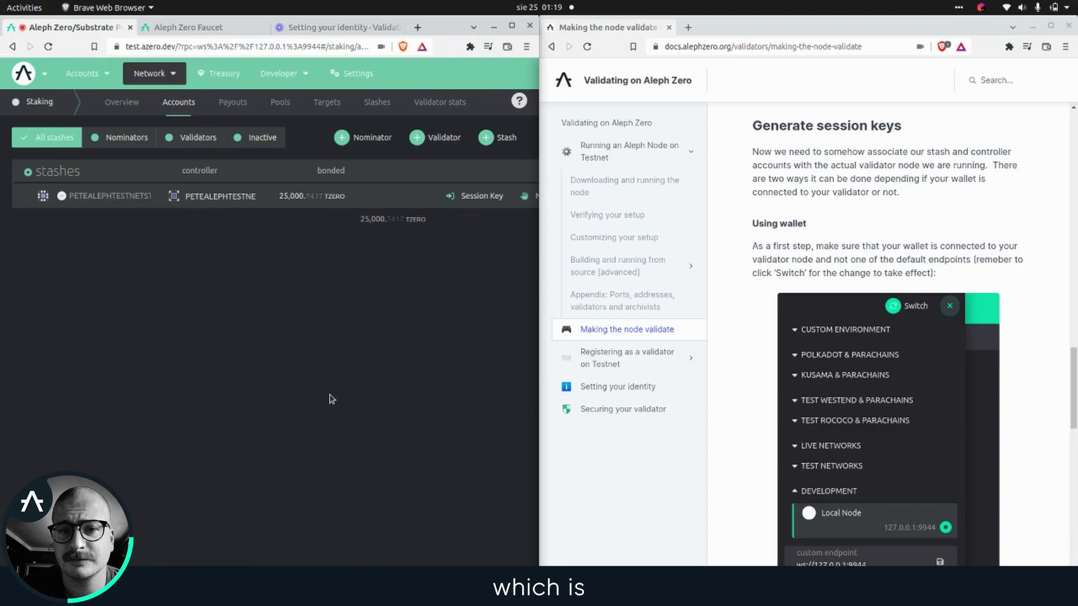
Submit the author.rotateKeys() call on the Developer > RPC calls page.
scroll(903, 395, "down", 5)
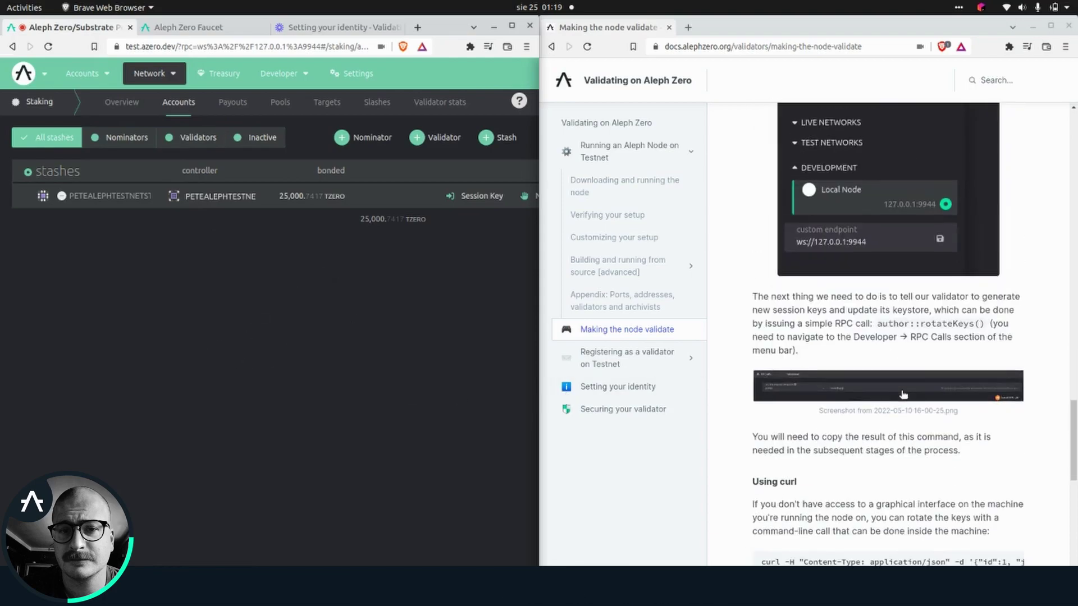
scroll(903, 395, "down", 3)
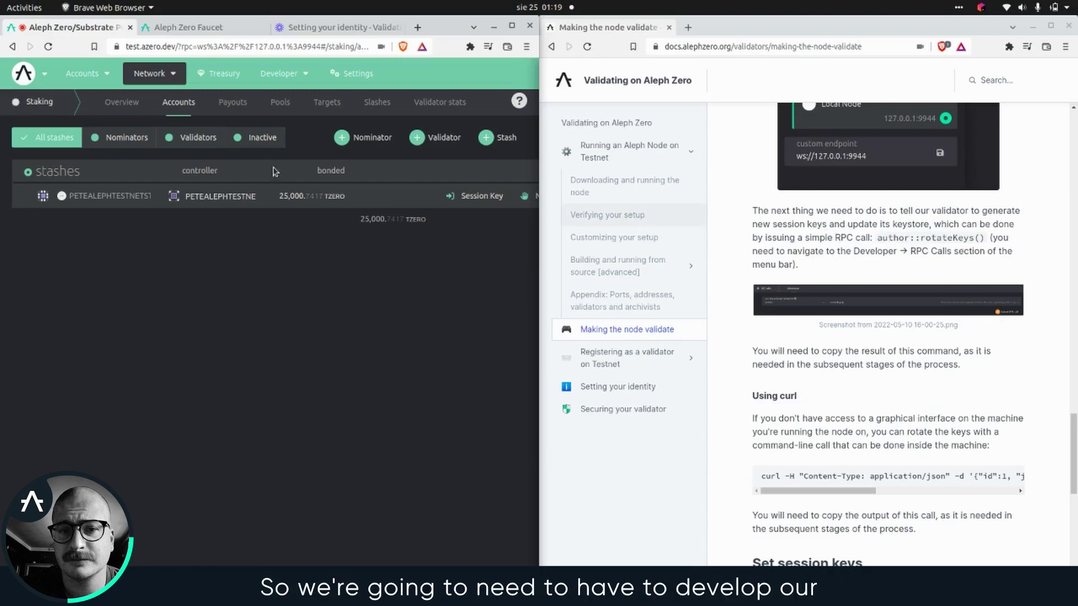
mouse_move(290, 76)
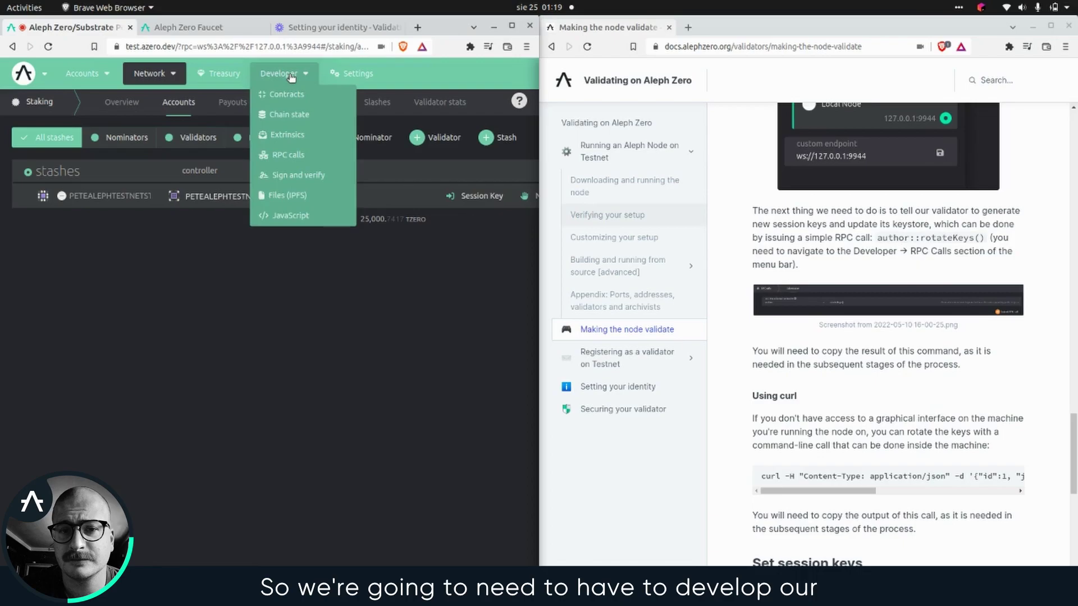
left_click(286, 154)
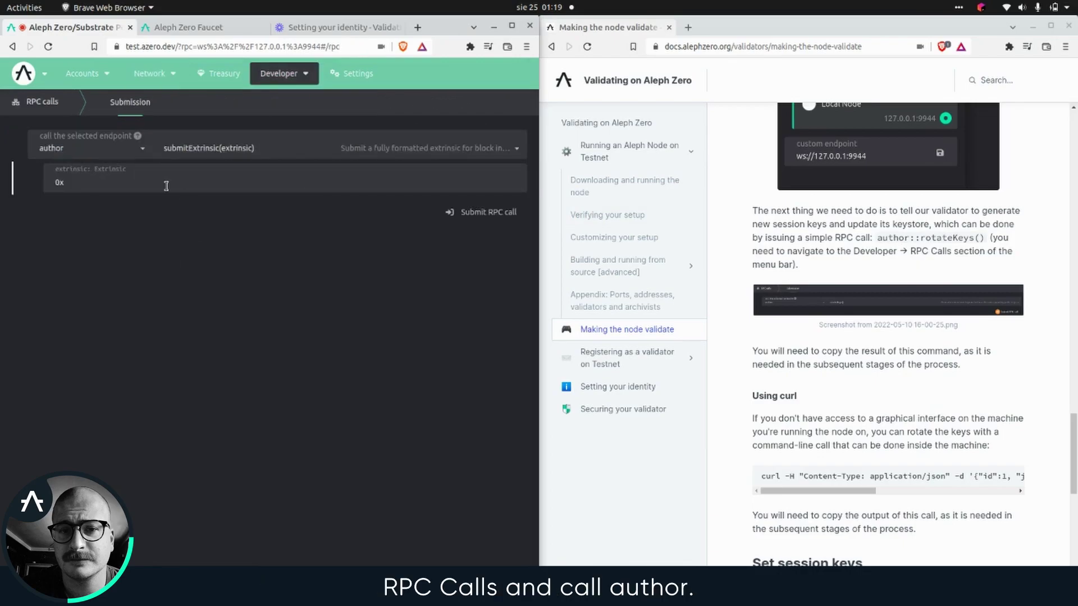
left_click(216, 157)
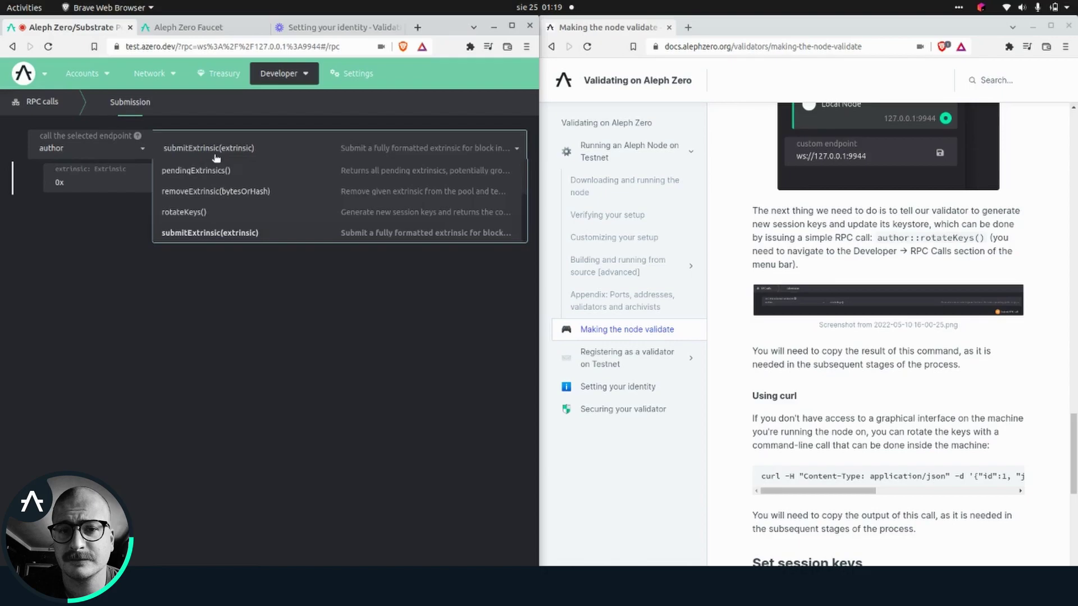
left_click(197, 217)
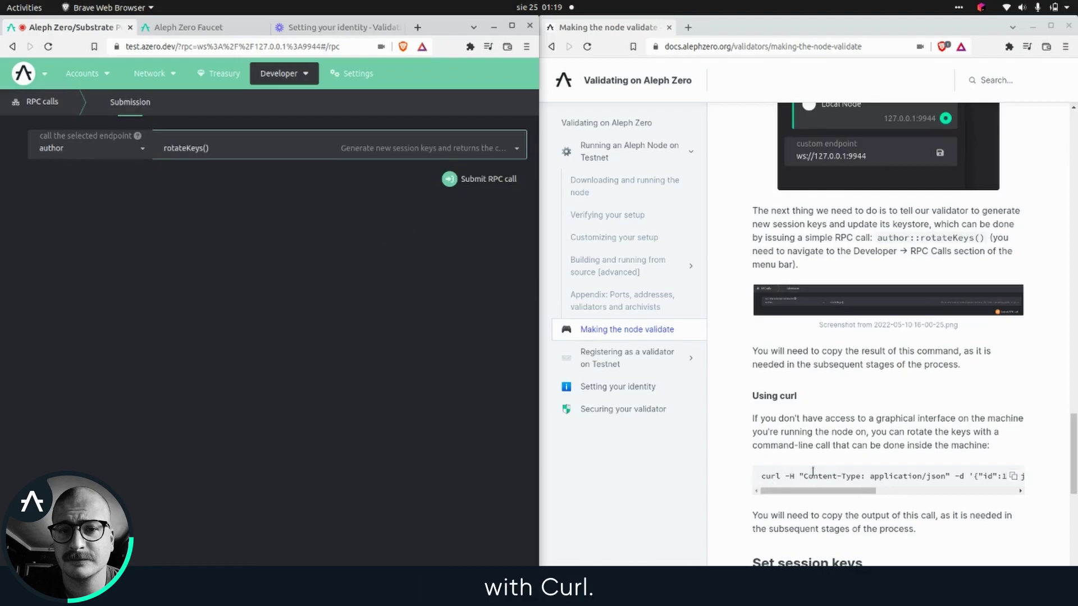
scroll(882, 478, "right", 10)
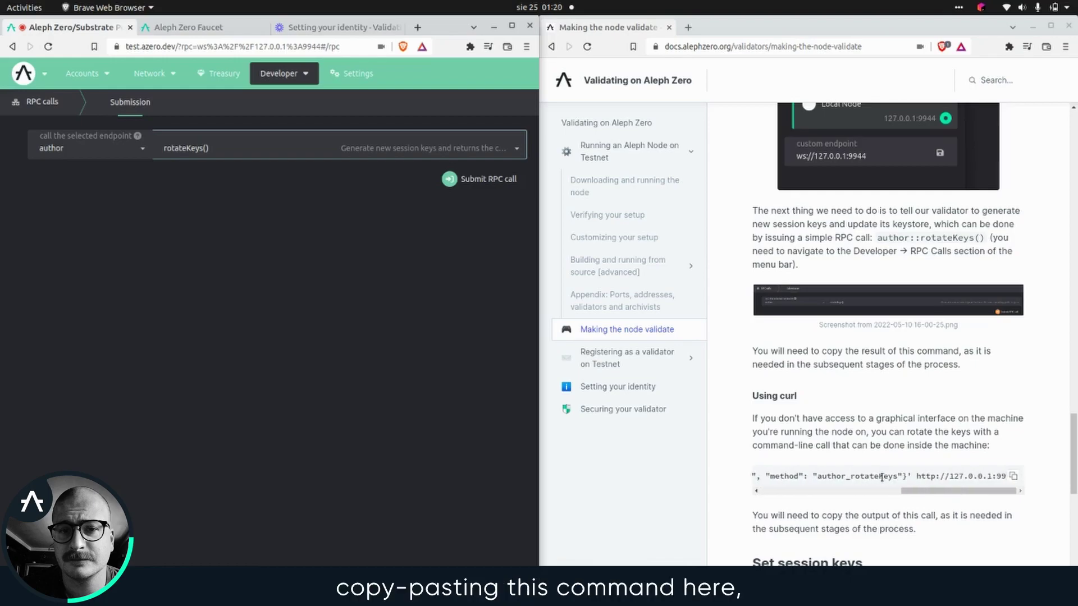
scroll(881, 478, "left", 10)
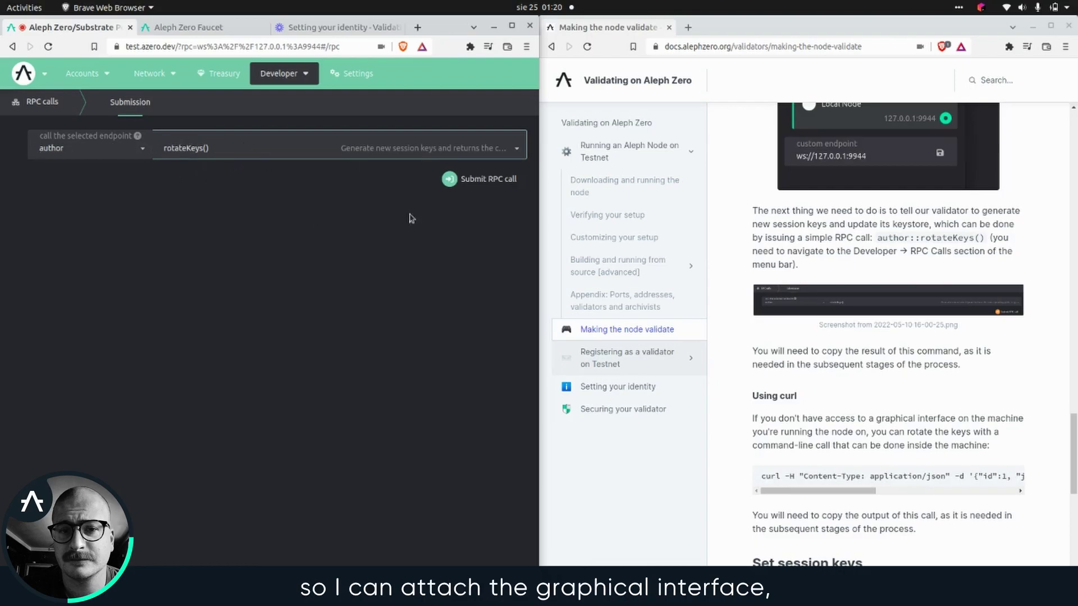
left_click(490, 191)
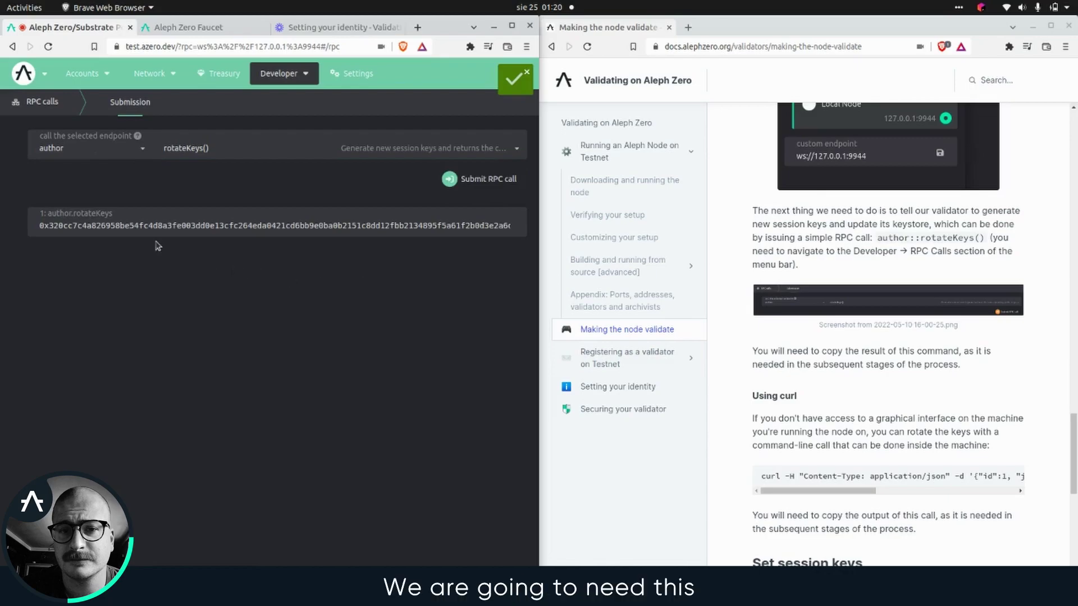
Select the rotateKeys hex result, then scroll the docs to Set session keys and Validate.
double_click(143, 227)
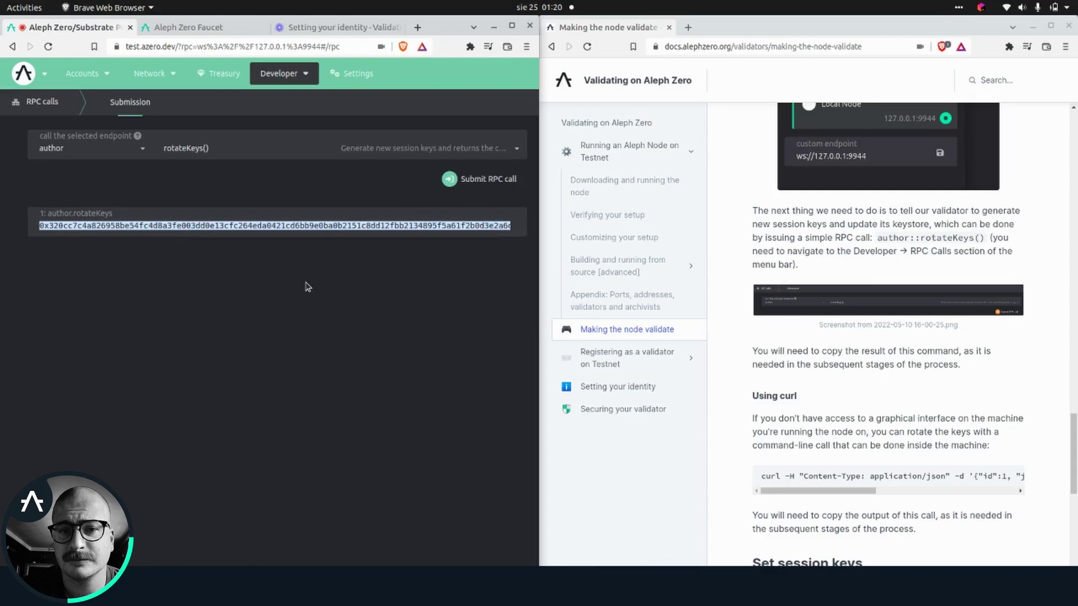
scroll(780, 416, "down", 3)
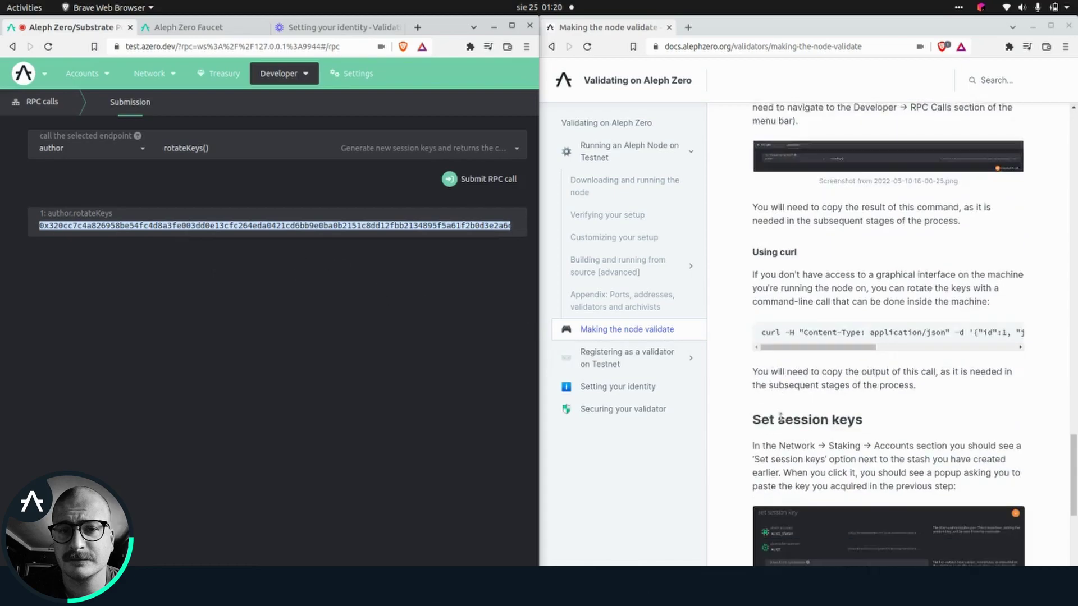
scroll(781, 416, "down", 1)
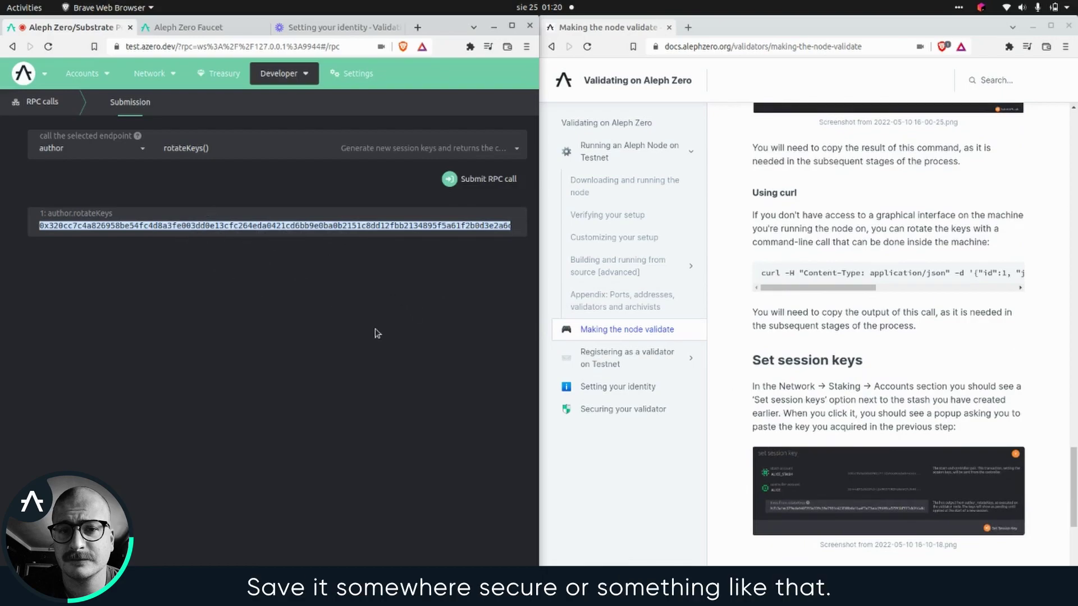
scroll(926, 371, "down", 2)
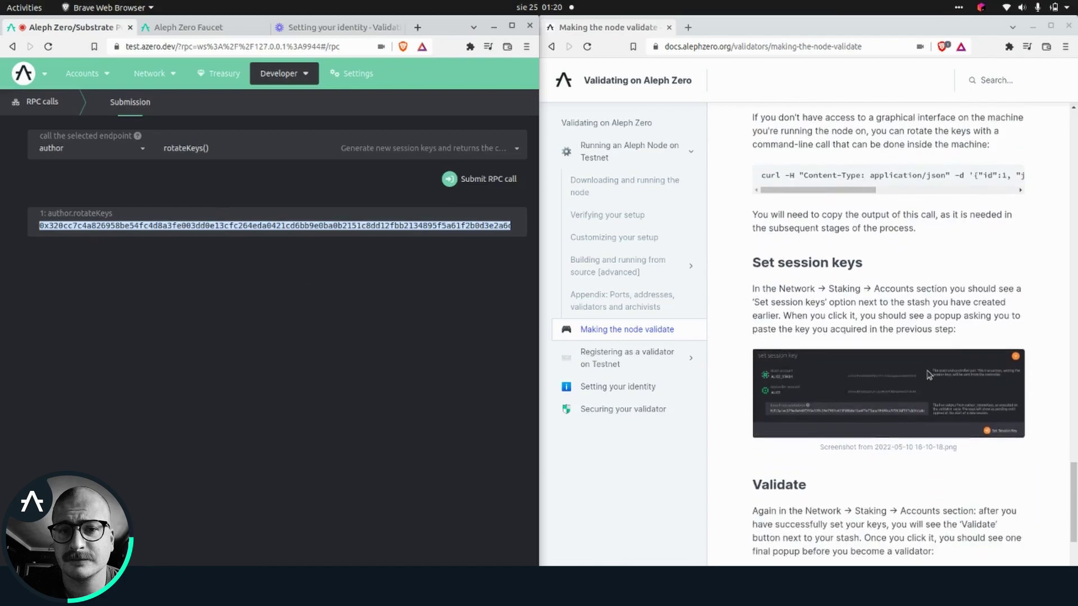
scroll(928, 375, "down", 1)
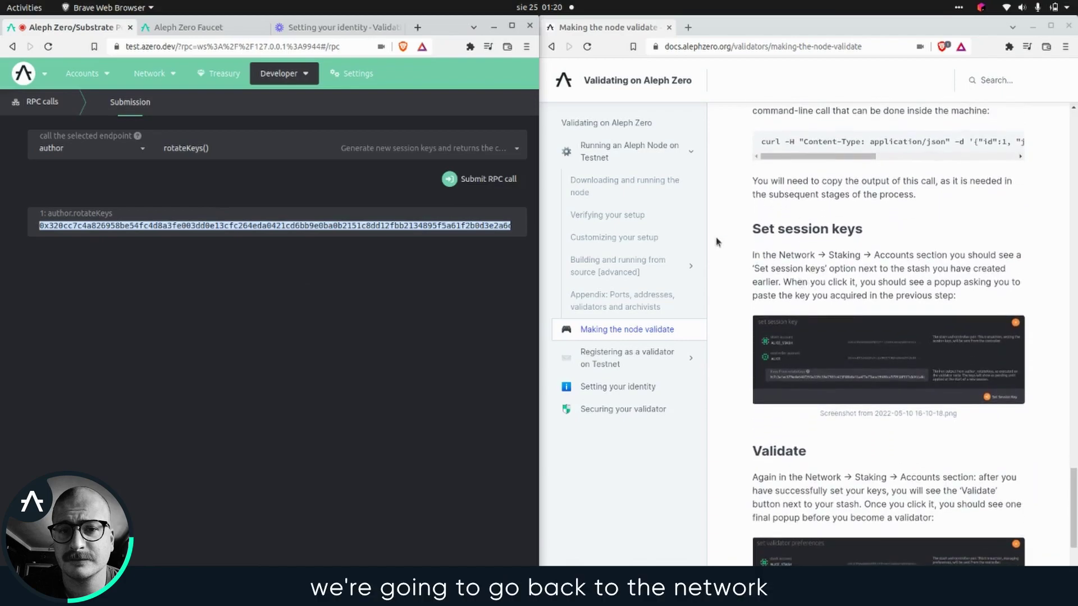
In Staking > Accounts, paste the rotateKeys output as the stash's session key and submit.
mouse_move(152, 74)
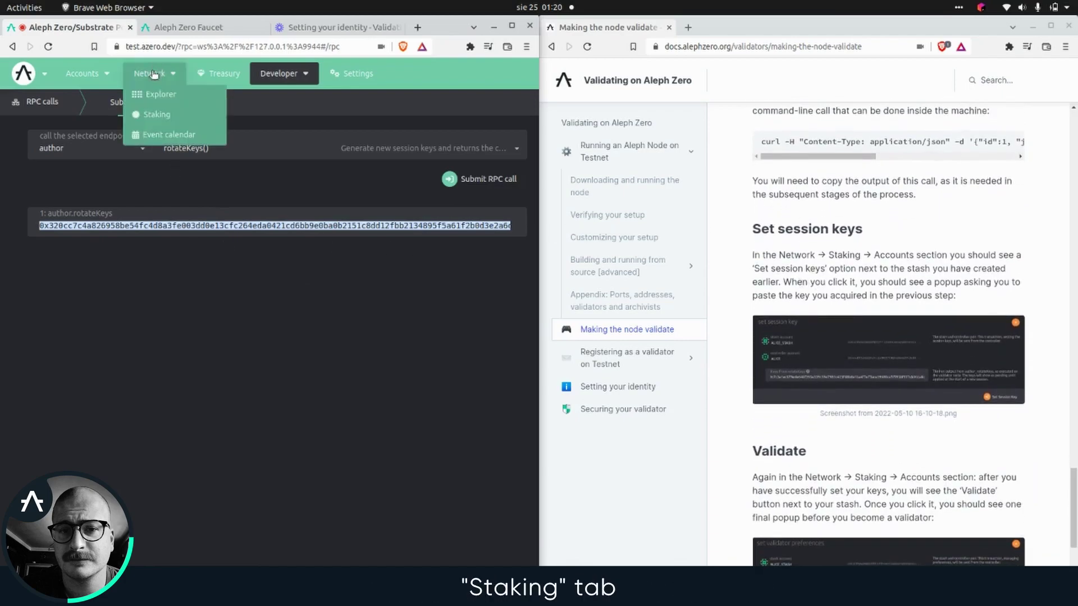
left_click(162, 117)
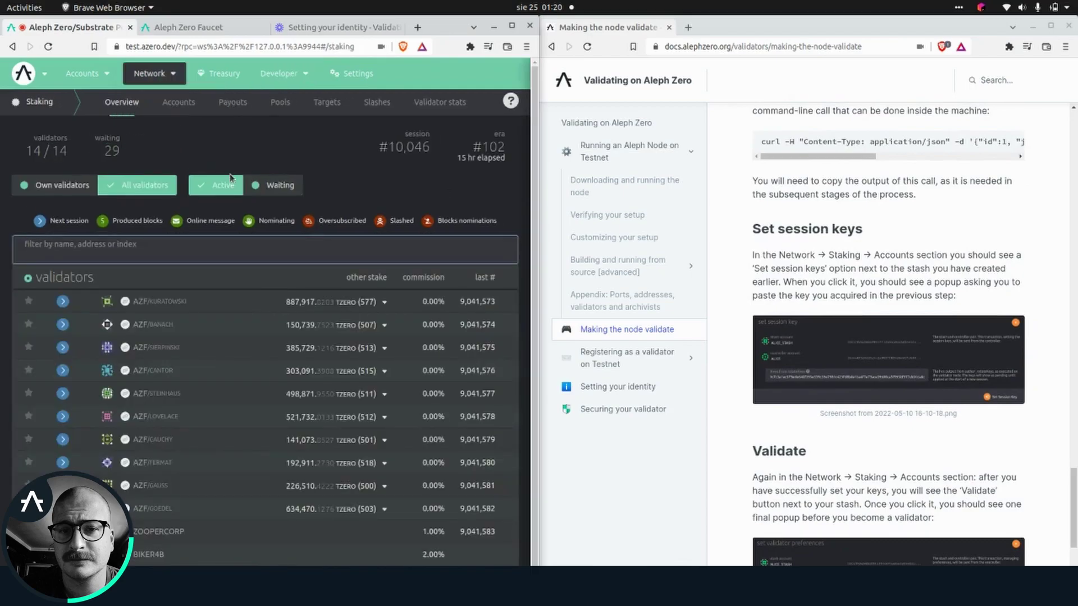
left_click(62, 185)
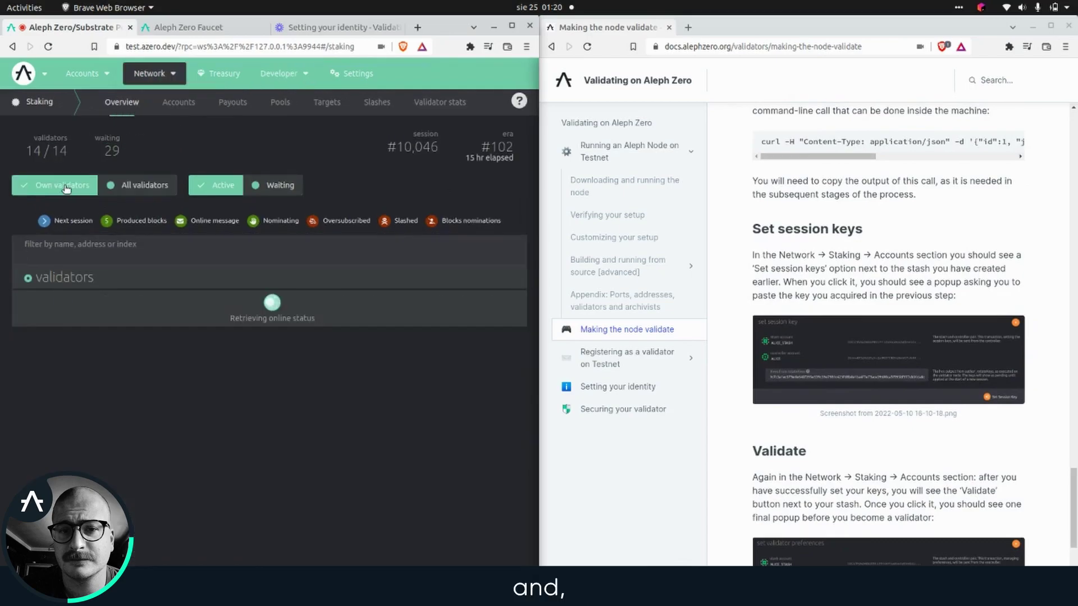
left_click(179, 102)
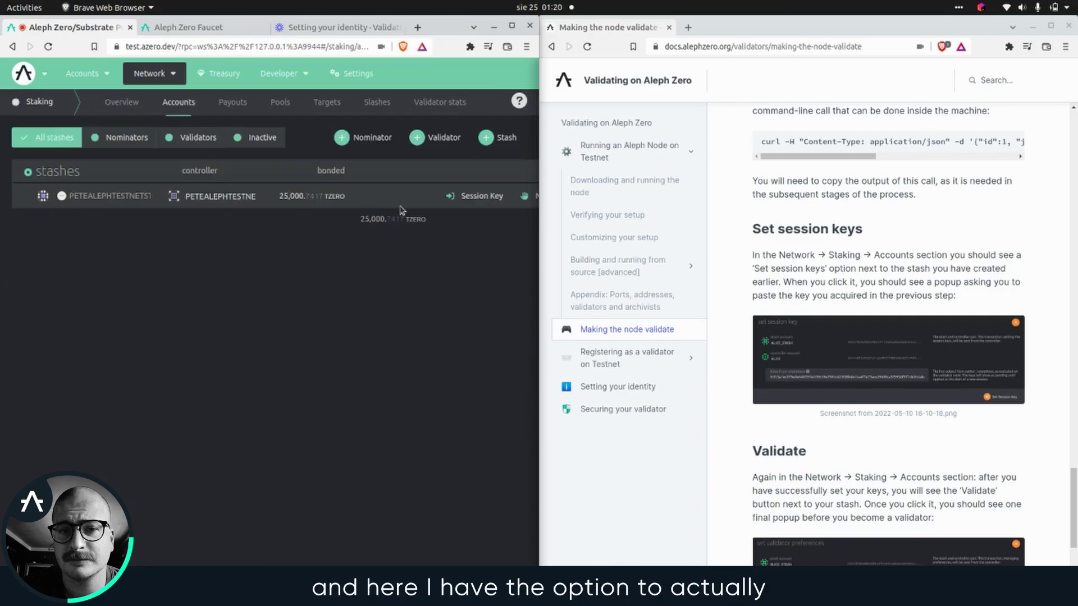
left_click(478, 199)
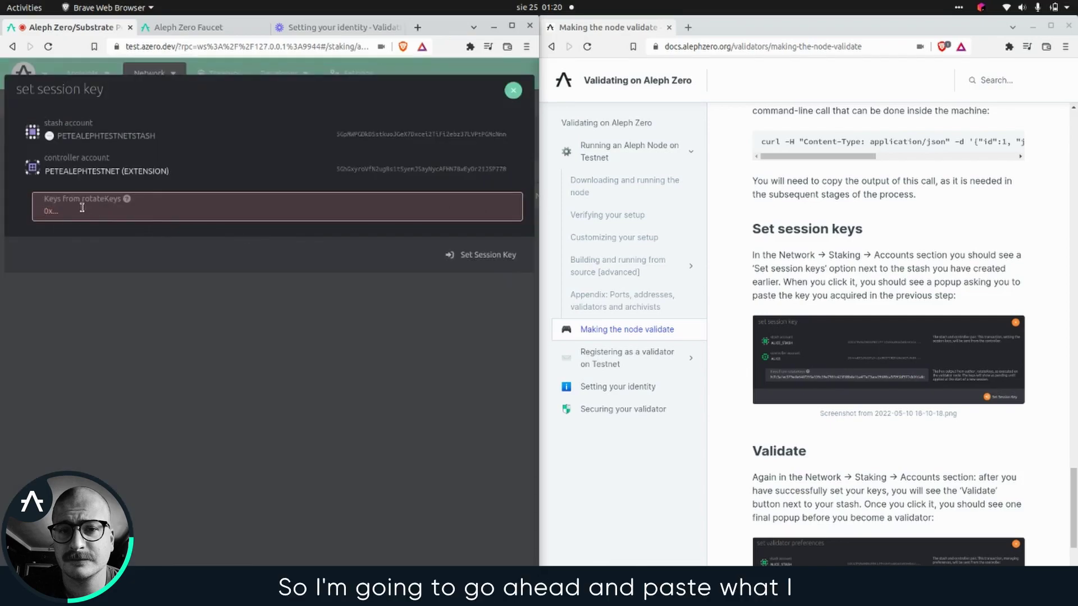
key("ctrl+v")
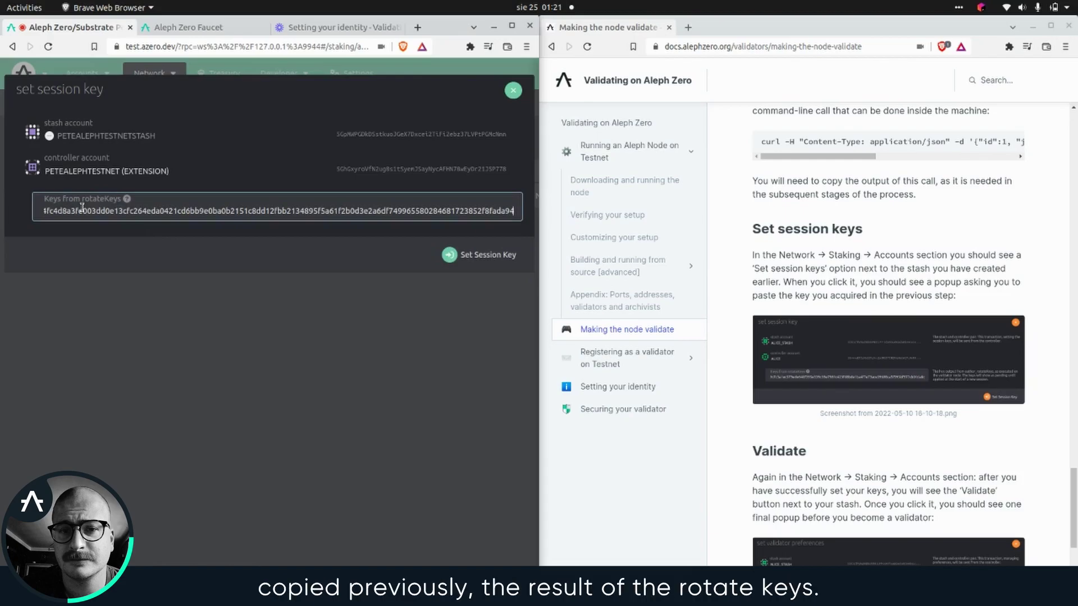
left_click(481, 256)
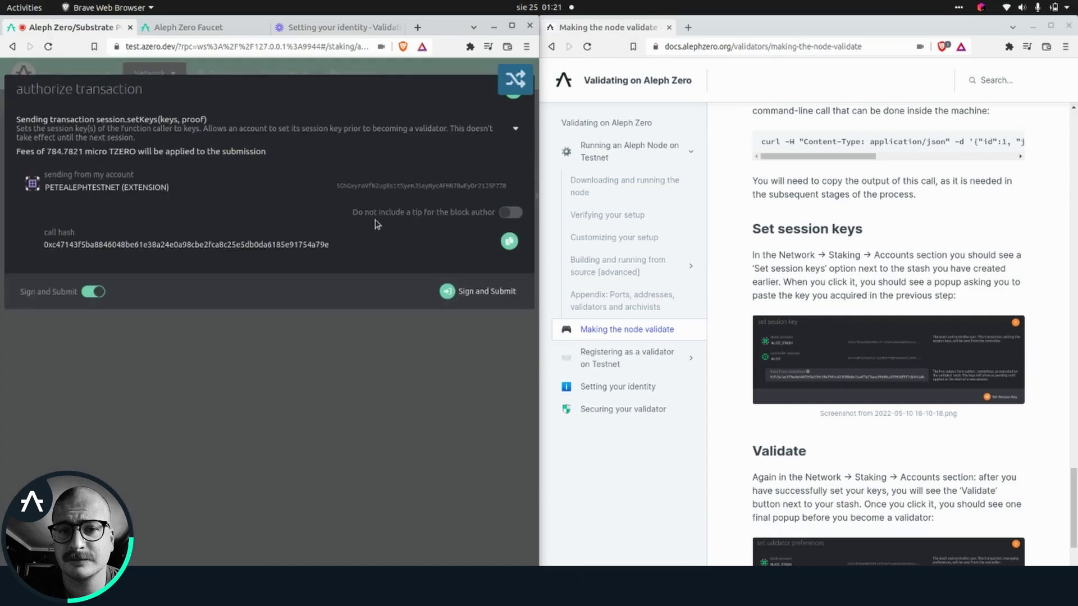
Sign and submit the session.setKeys transaction with the account password.
left_click(477, 294)
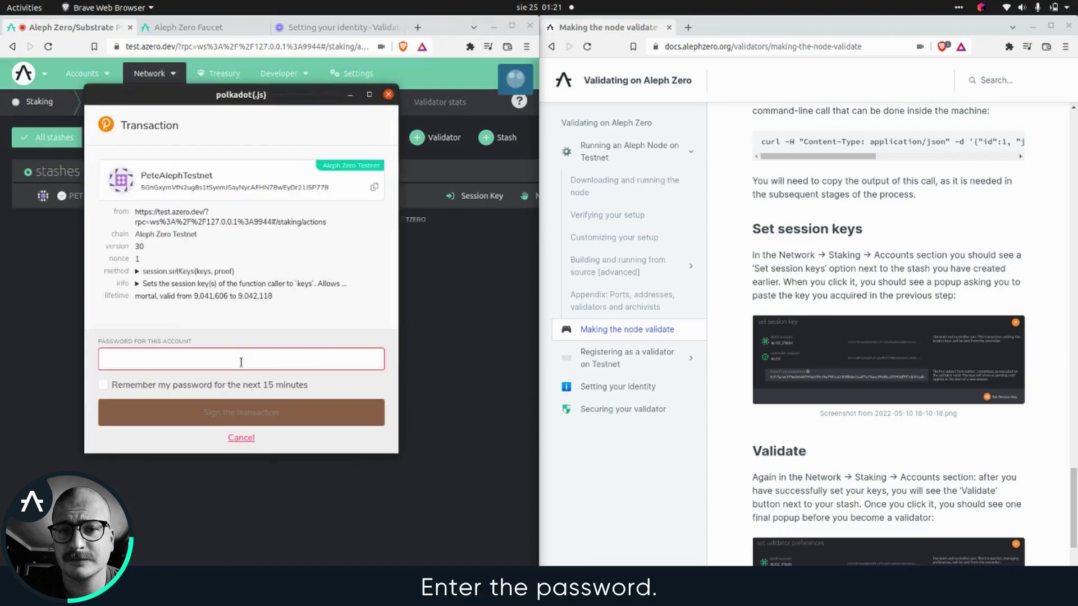
type("••••••••••••••••")
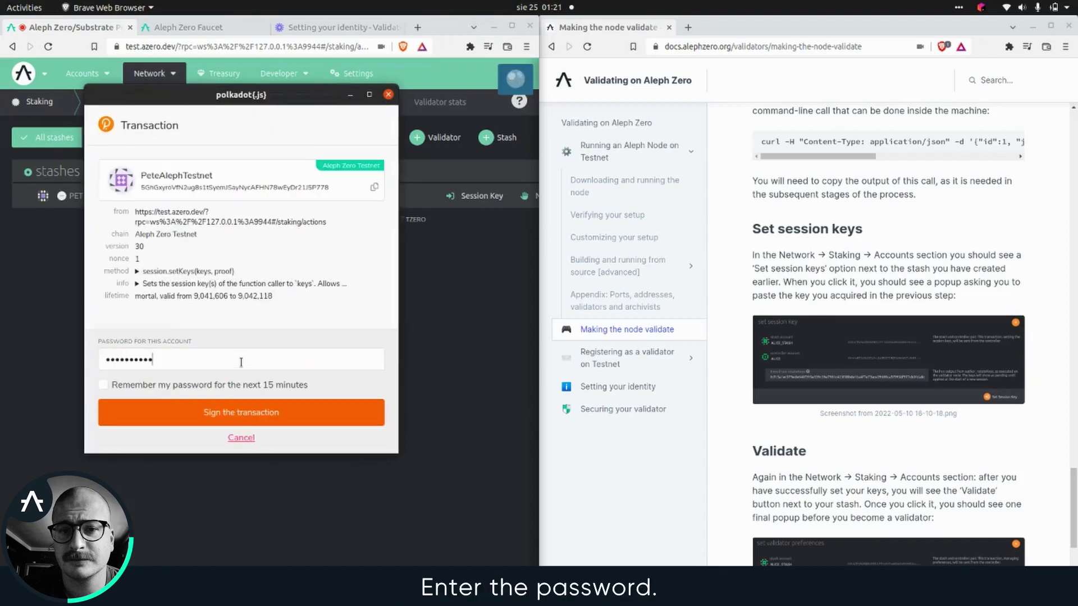
left_click(227, 423)
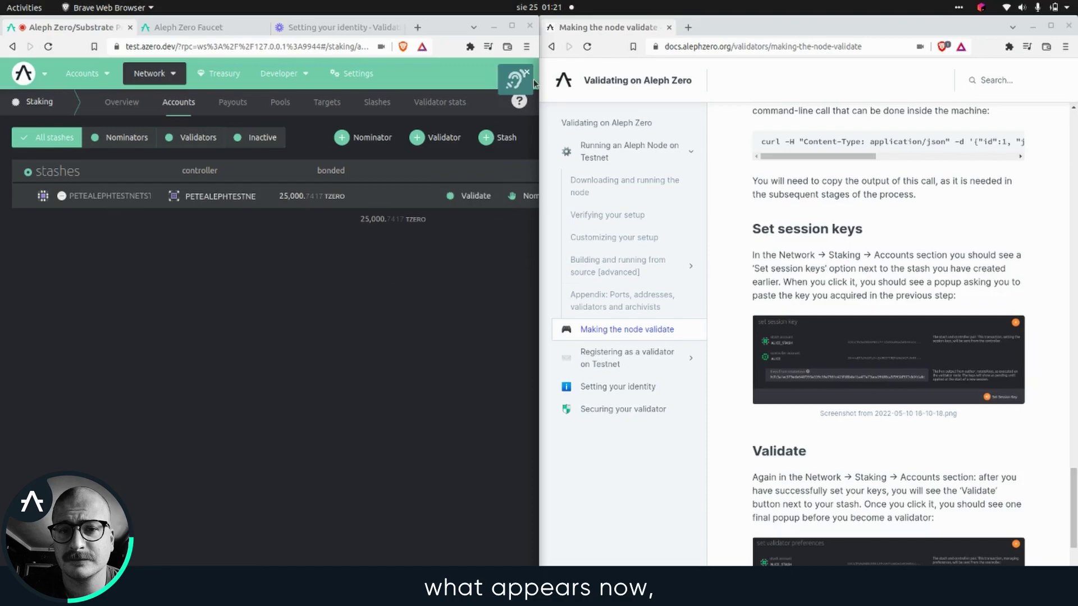
Widen the portal window and submit the stash's Validate preferences with 1% commission.
left_click_drag(539, 120, 645, 123)
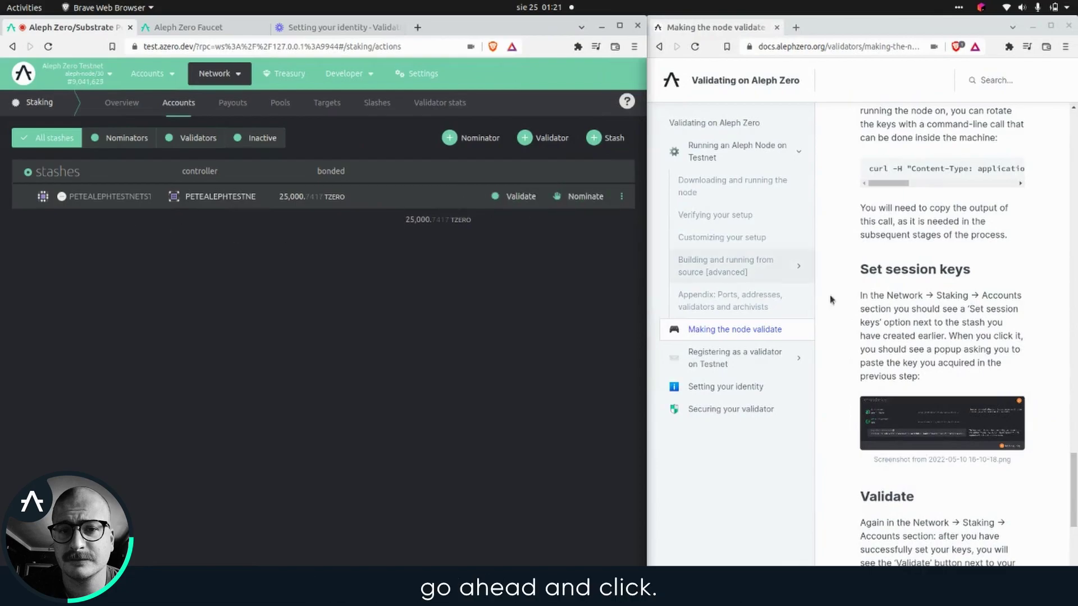
scroll(885, 377, "down", 4)
scroll(885, 377, "down", 2)
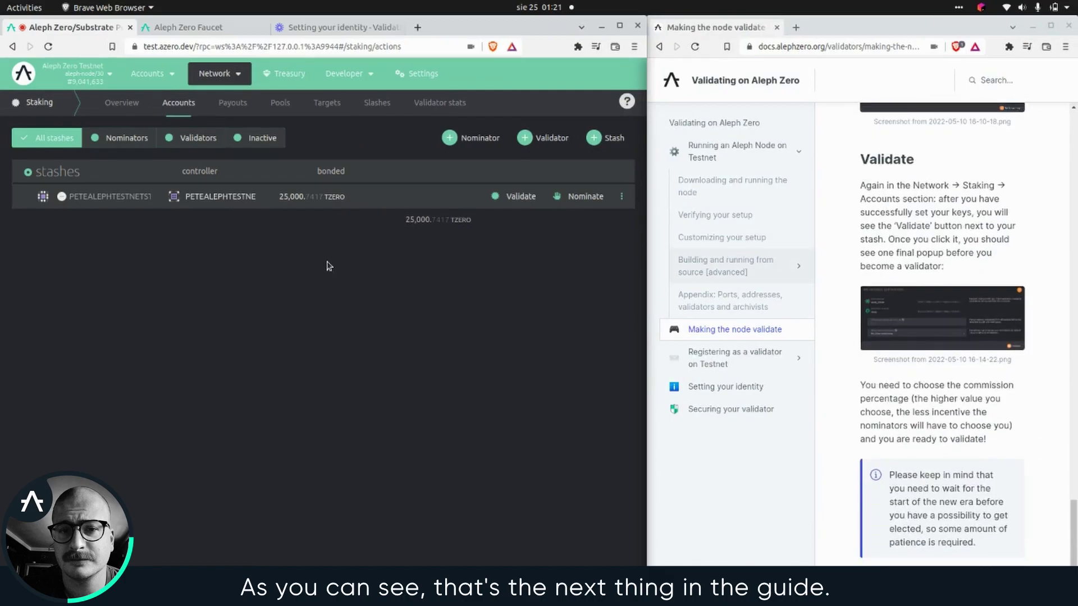
left_click(519, 196)
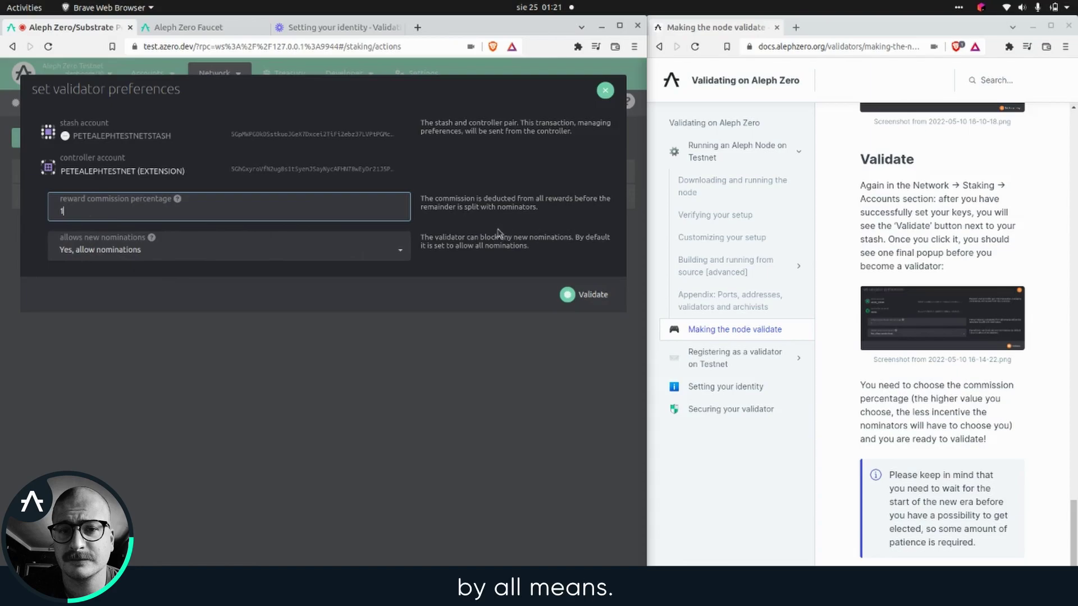
left_click(585, 297)
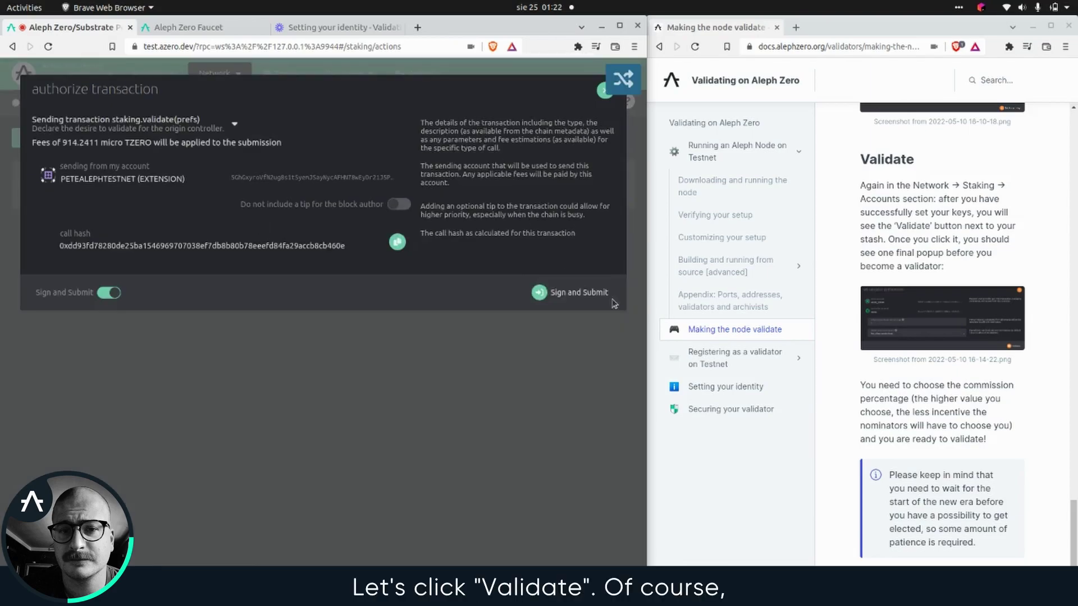
Sign and submit the staking.validate transaction with the account password.
left_click(584, 298)
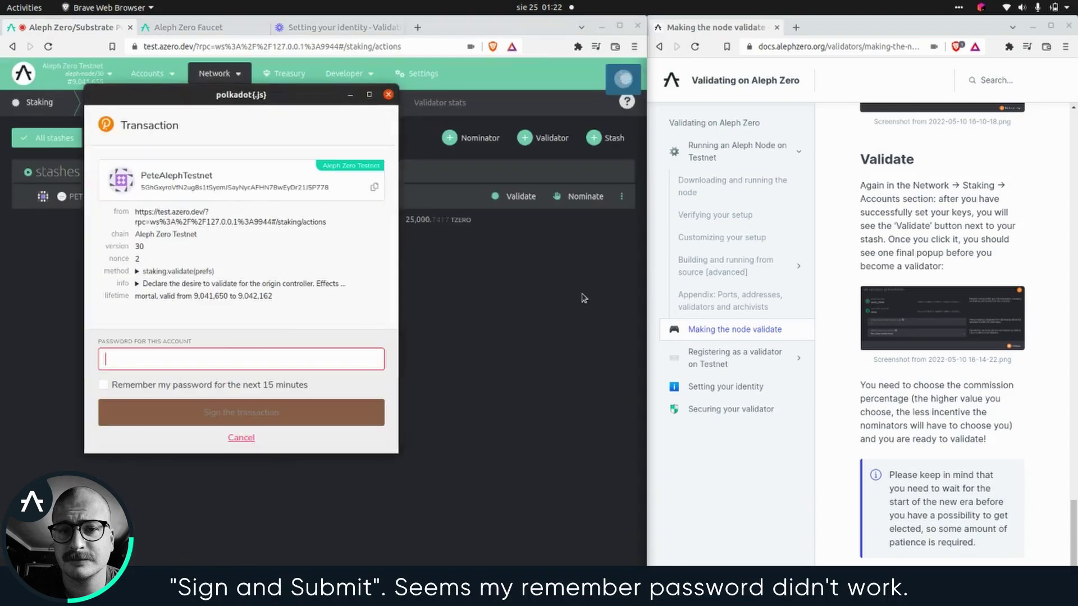
type("•••••••••")
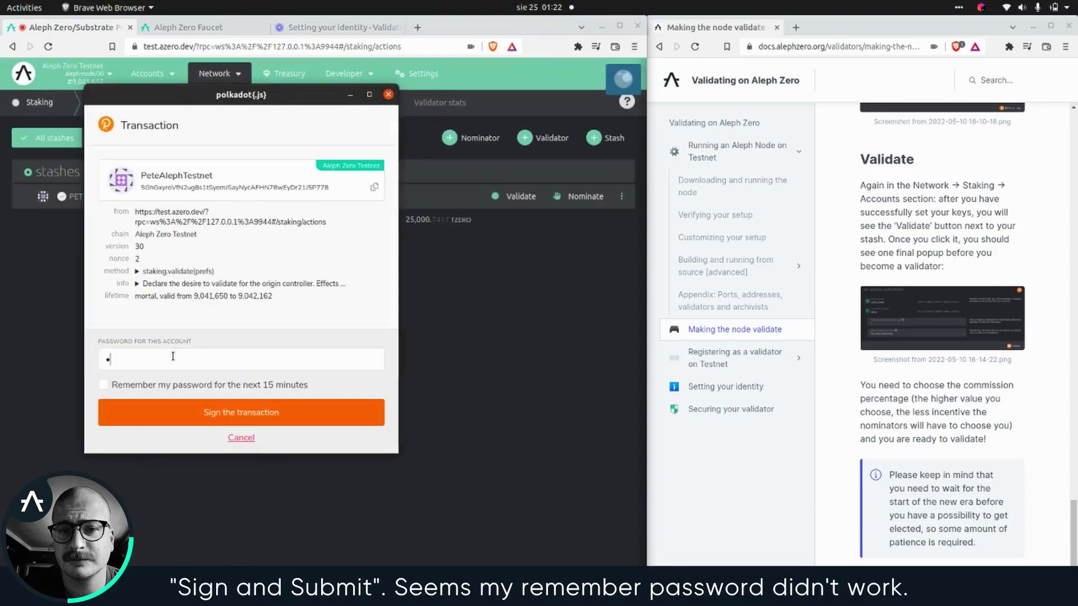
type("••••••")
left_click(209, 412)
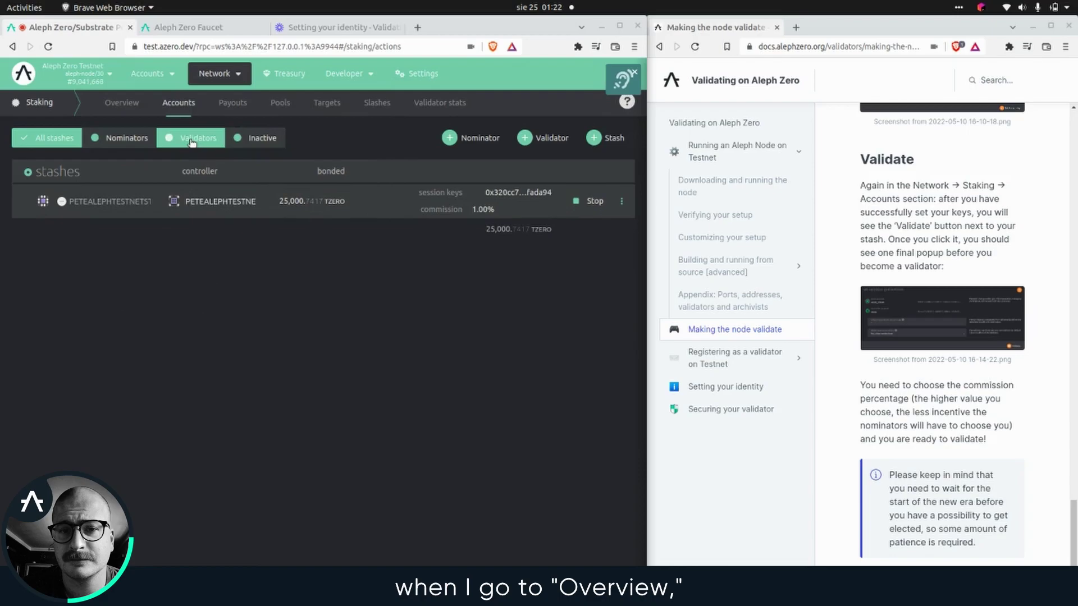
In the staking overview, list all waiting validators, find the stash, and open its details.
left_click(119, 103)
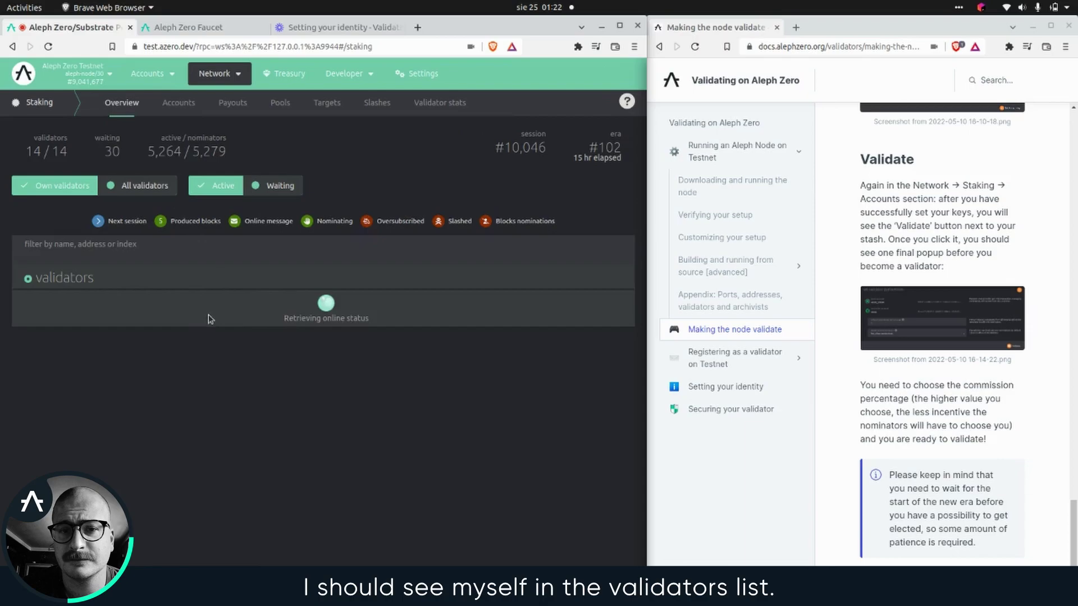
left_click(142, 187)
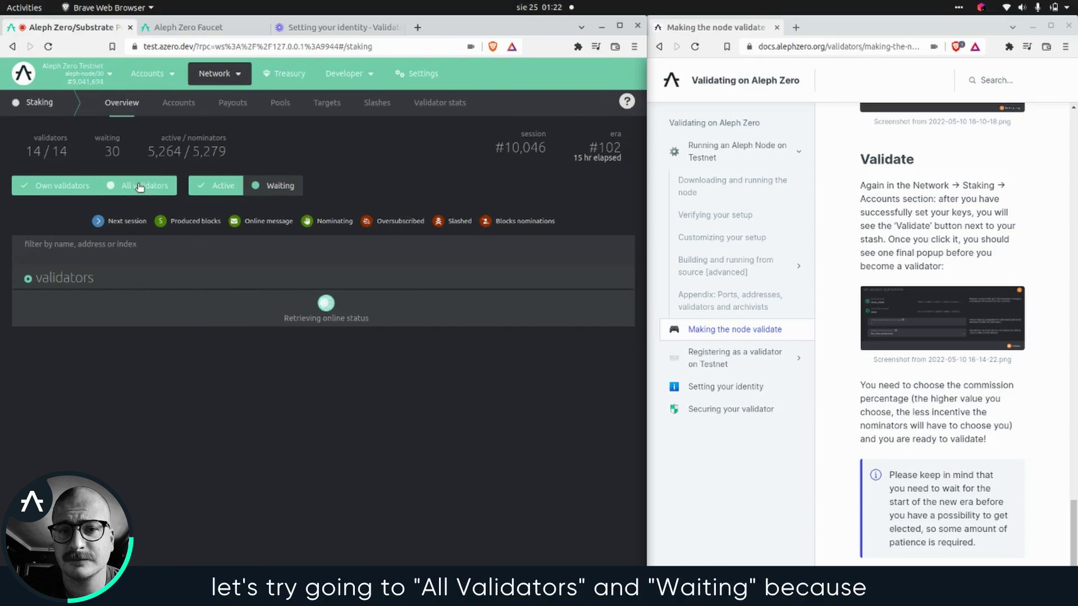
left_click(274, 190)
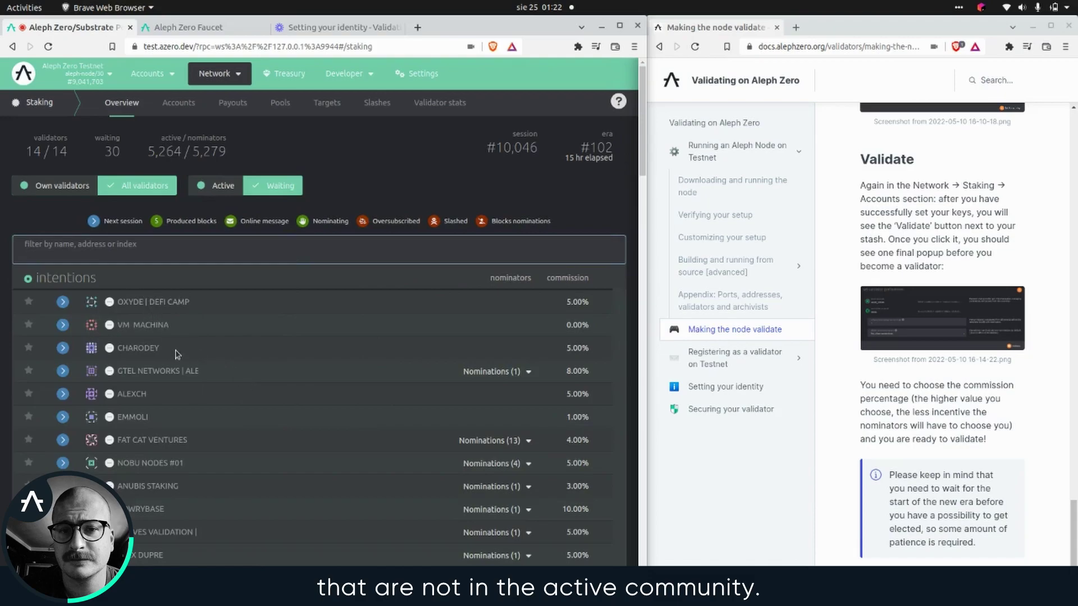
scroll(313, 396, "down", 15)
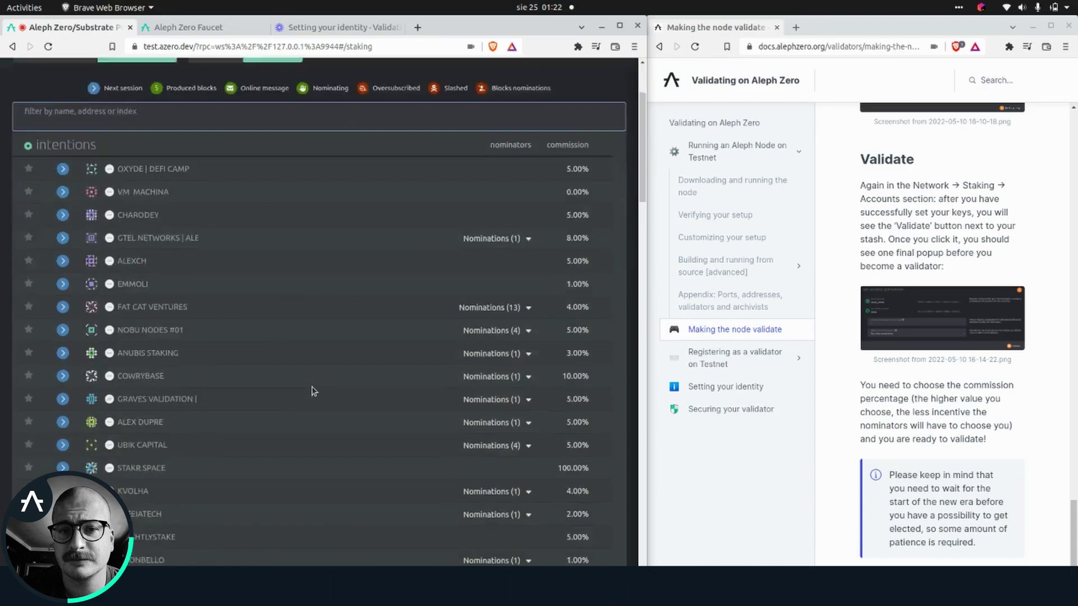
scroll(315, 384, "down", 15)
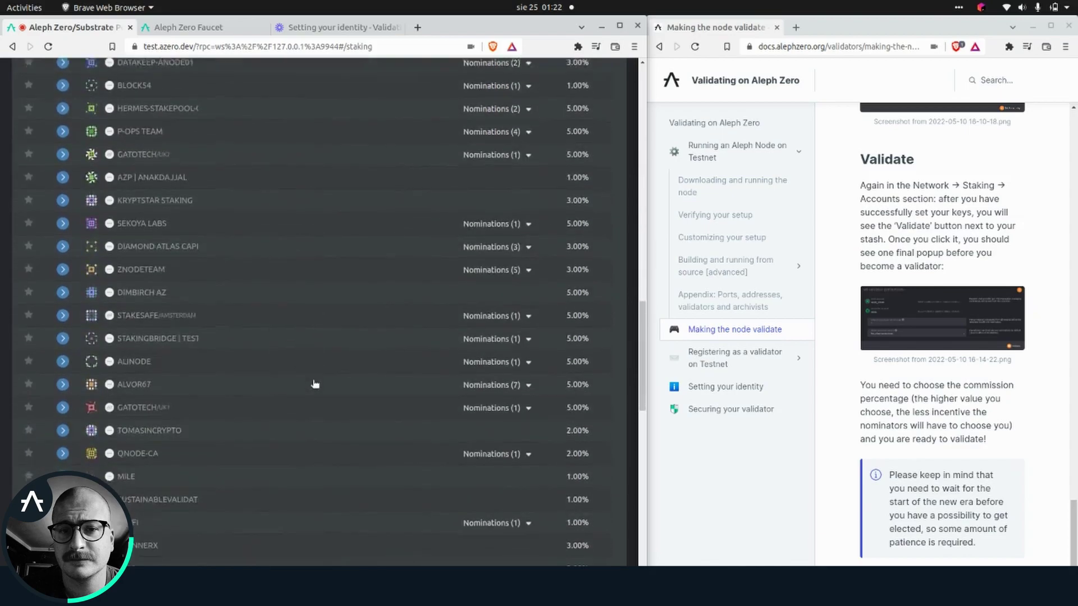
scroll(315, 380, "up", 1)
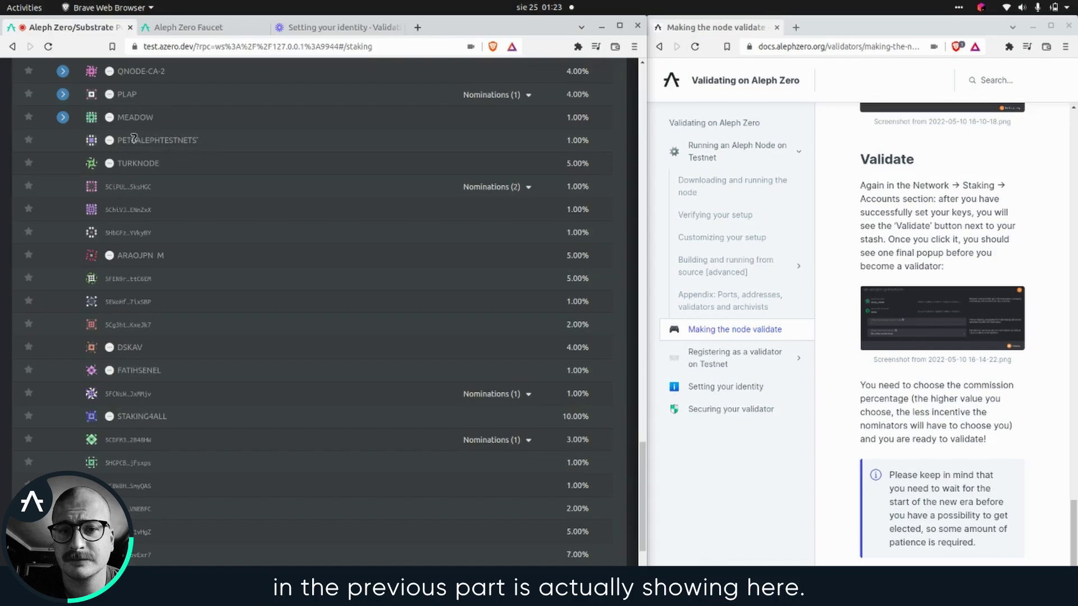
left_click(153, 140)
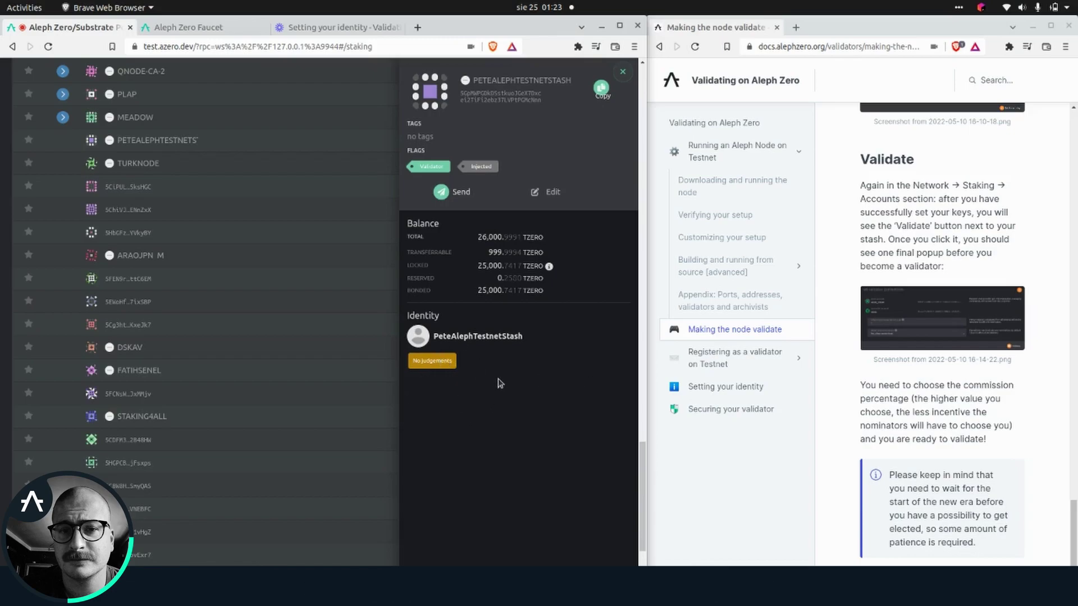
Scroll up the stash's account details to show its Validator flag and 25,000.7417 TZERO bonded.
scroll(262, 215, "up", 5)
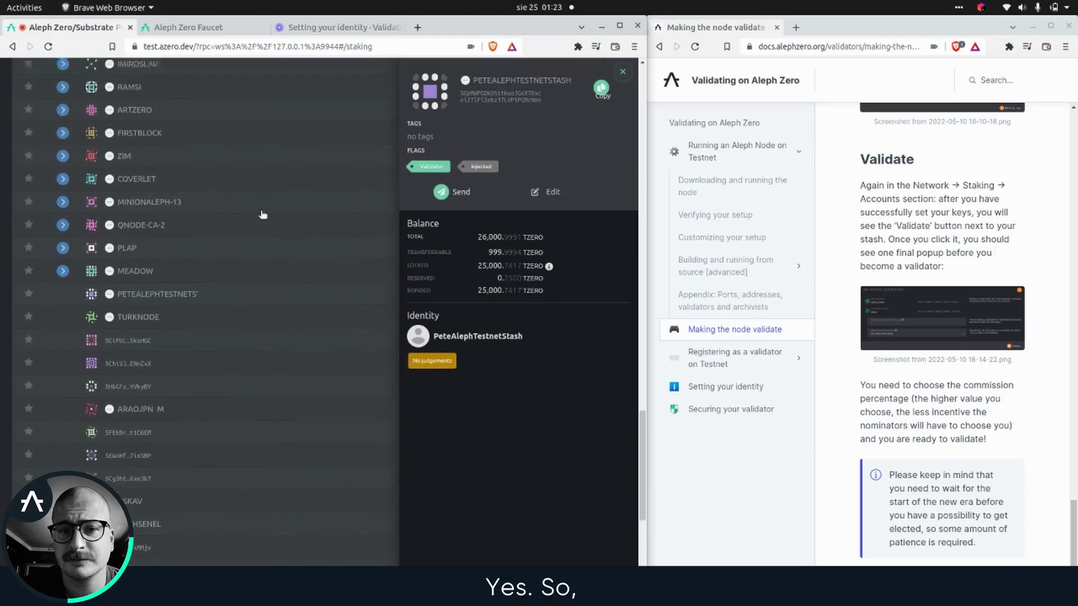
scroll(263, 215, "up", 1)
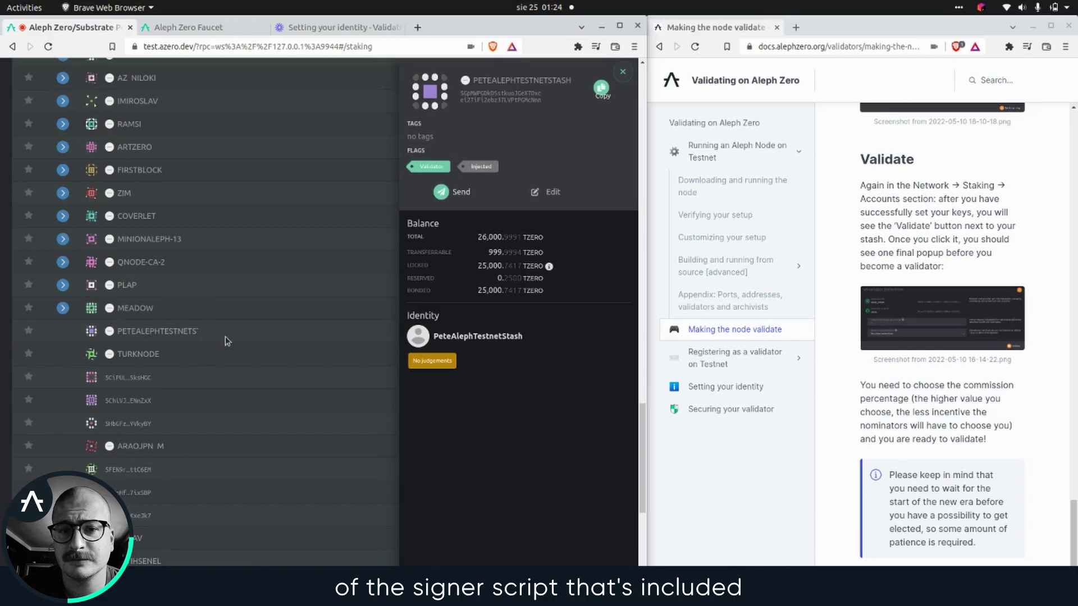
In the terminal, stop the streaming node logs and list the aleph-node-runner folder's files.
key("alt+Tab")
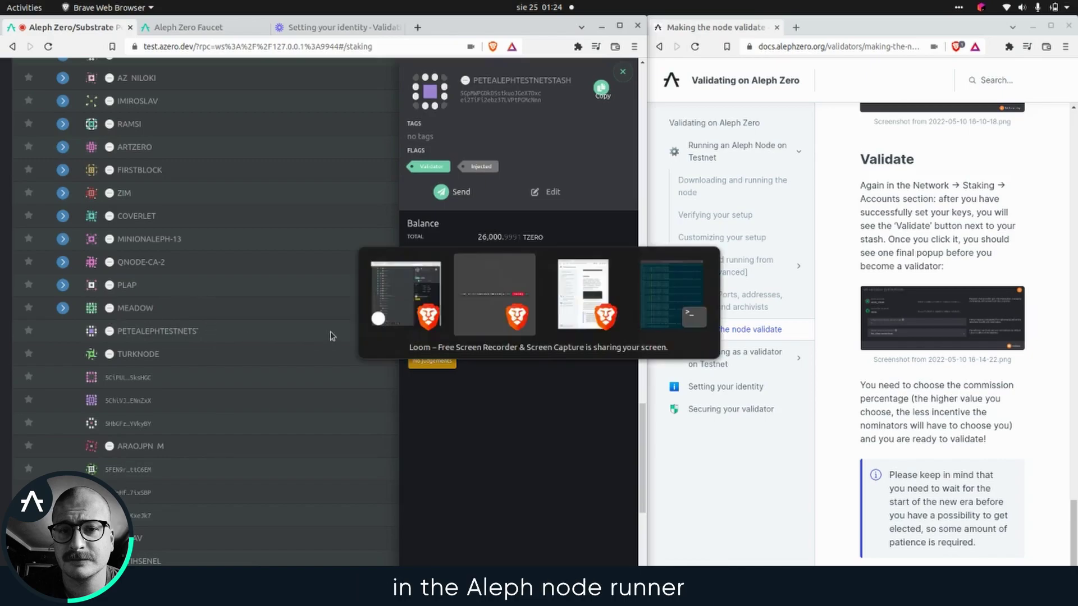
key("alt+Tab")
key("alt+Tab")
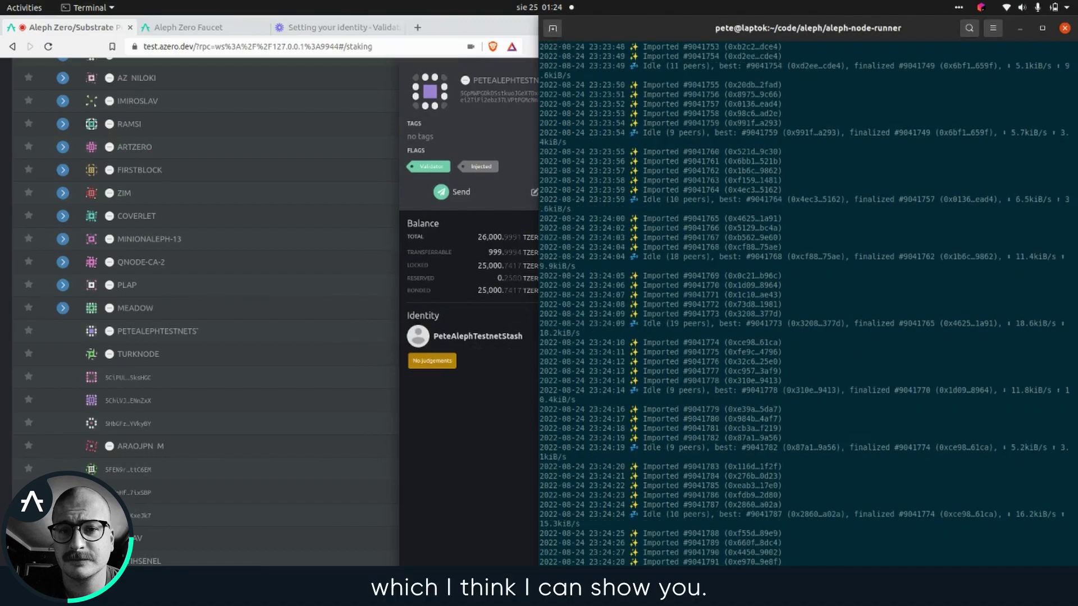
key("ctrl+c")
key("ctrl+l")
key("Return")
key("Return")
key("Return")
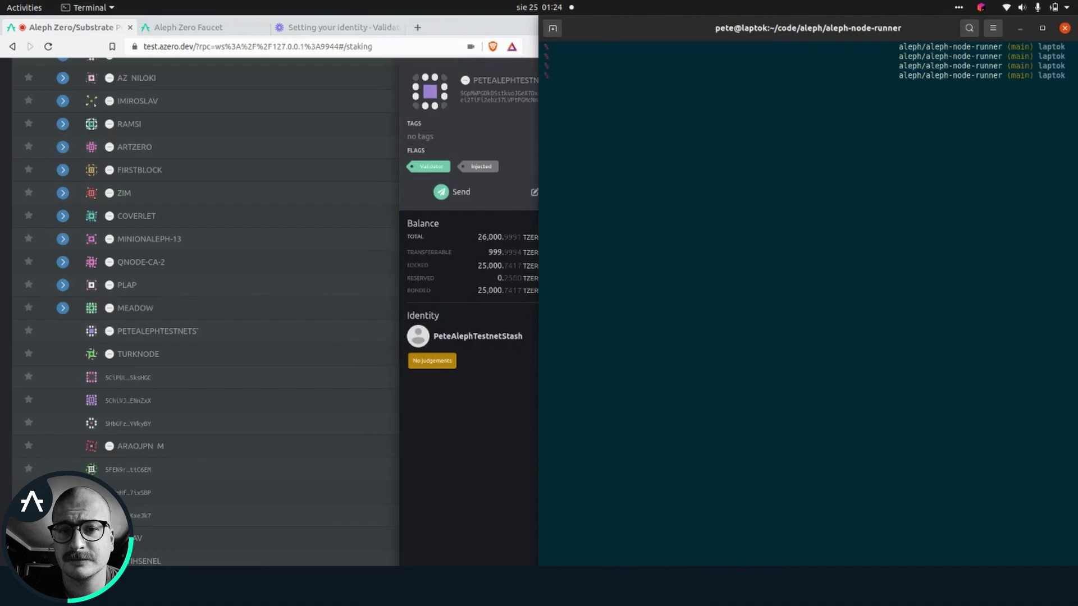
type("l")
key("Return")
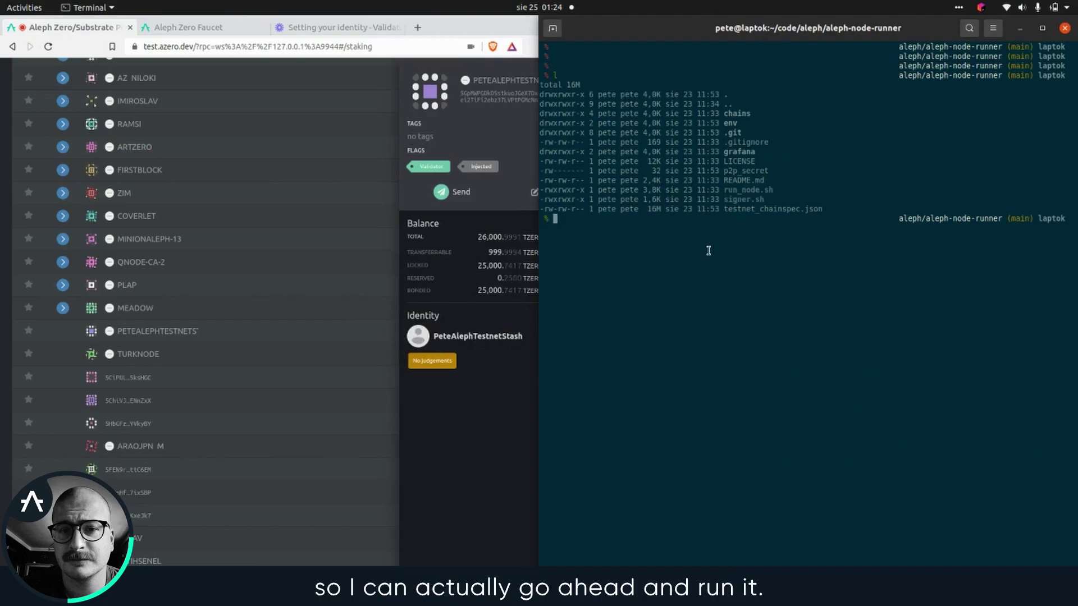
Run ./signer.sh to print the node's peer ID, public key and signed message.
type("./signe")
key("Tab")
key("Return")
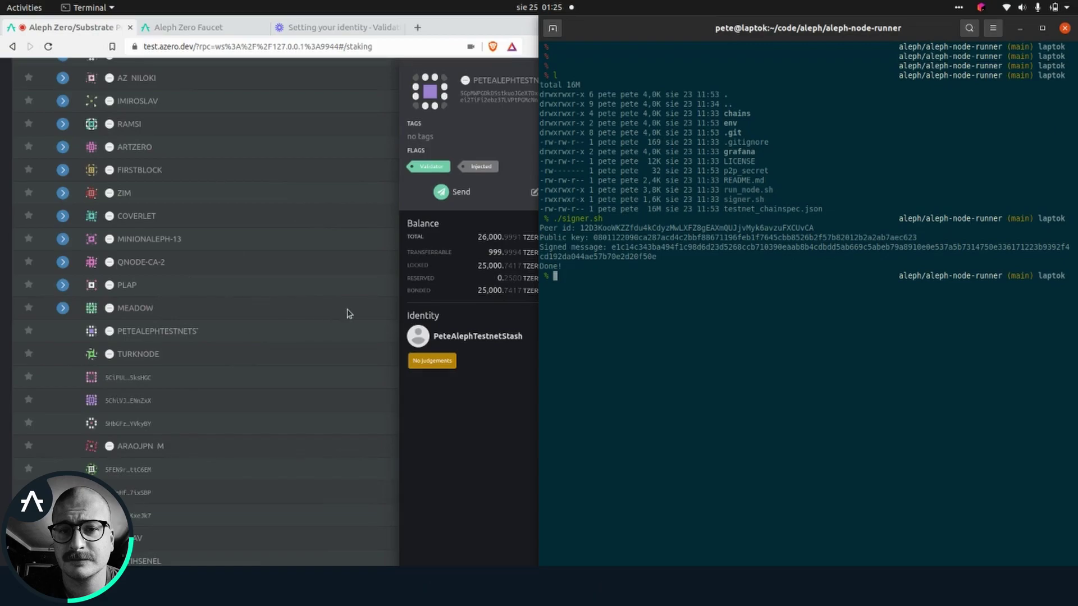
scroll(312, 288, "up", 5)
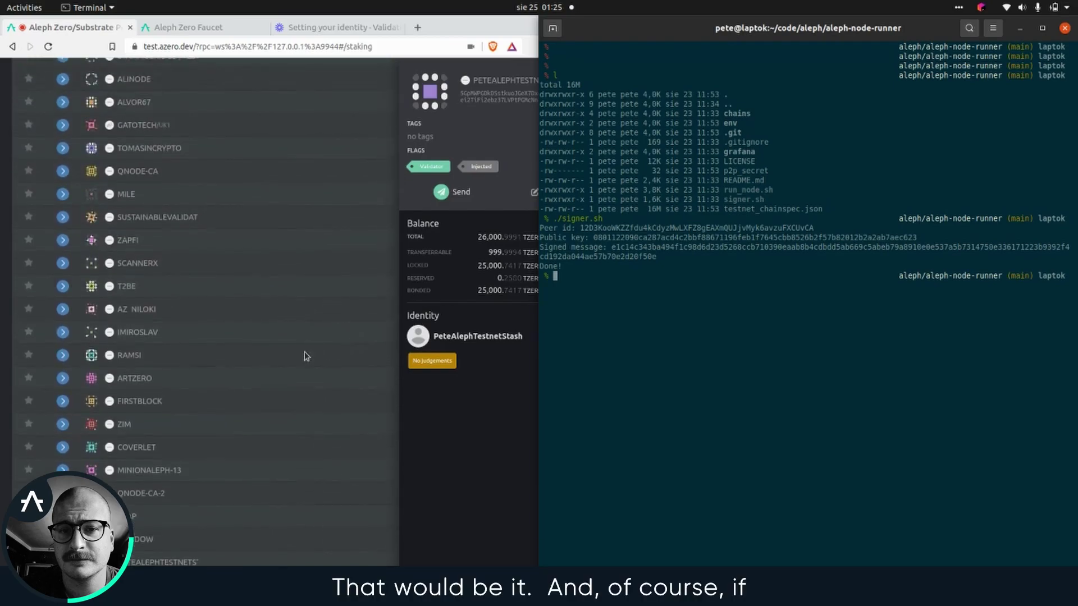
scroll(300, 359, "down", 6)
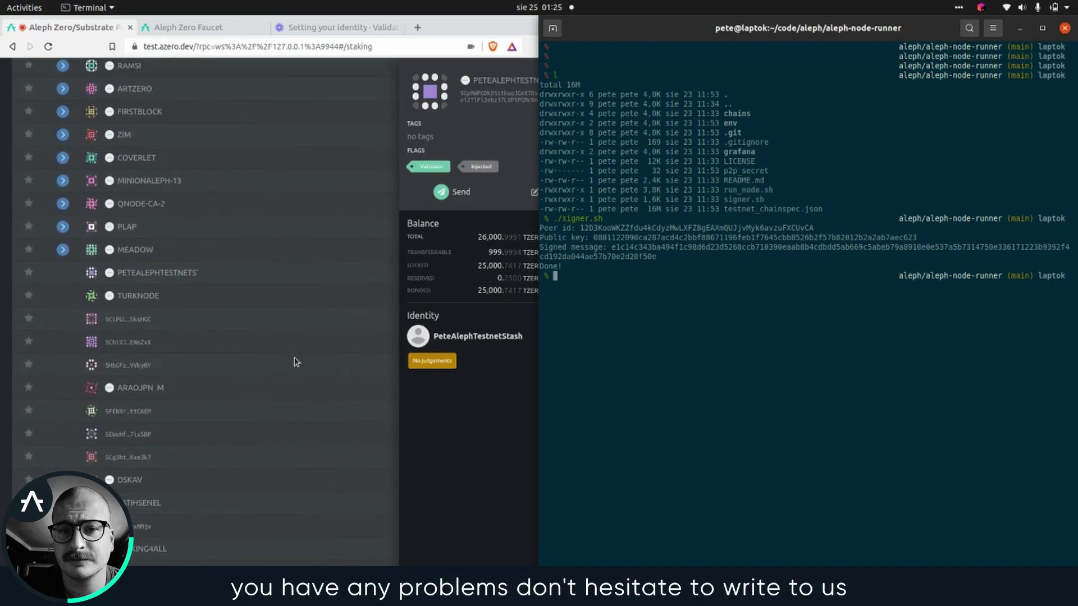